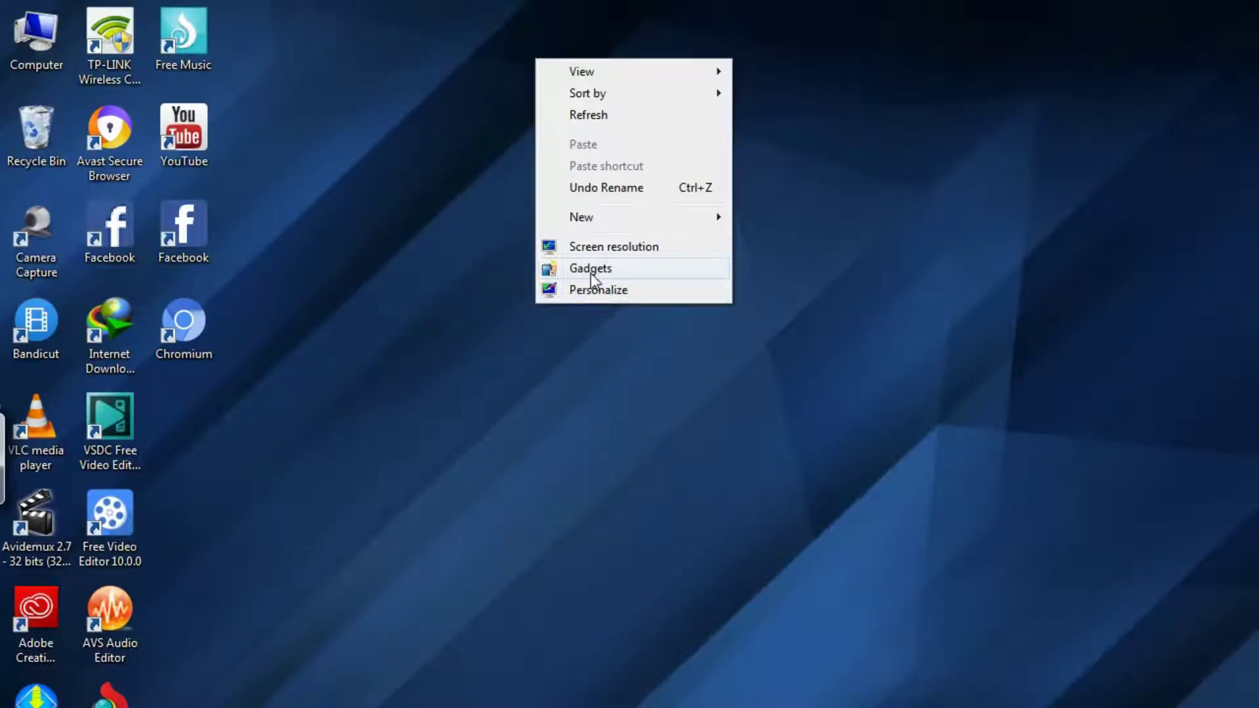
# - Open the desktop gadget gallery and add the Slide Show gadget to the desktop
pyautogui.click(623, 269)
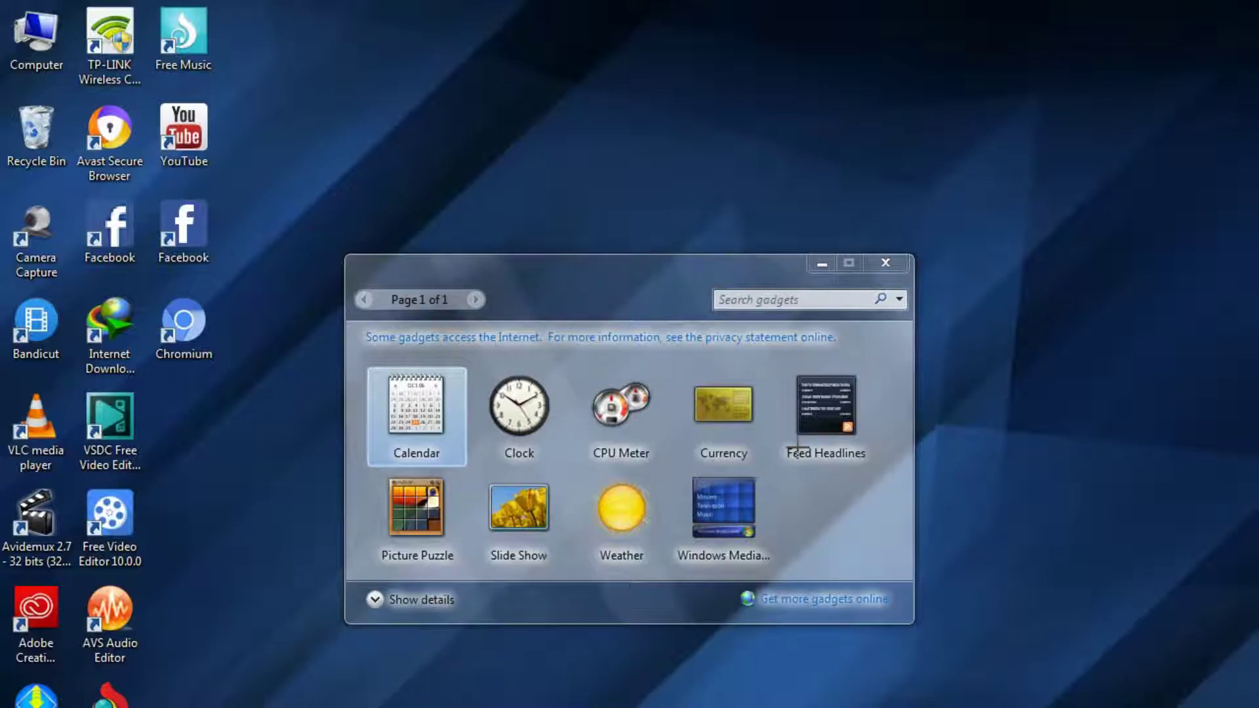
pyautogui.moveTo(523, 687)
pyautogui.mouseDown()
pyautogui.moveTo(527, 563)
pyautogui.moveTo(576, 601)
pyautogui.mouseUp()
pyautogui.moveTo(573, 688)
pyautogui.mouseDown()
pyautogui.moveTo(542, 565)
pyautogui.moveTo(565, 607)
pyautogui.mouseUp()
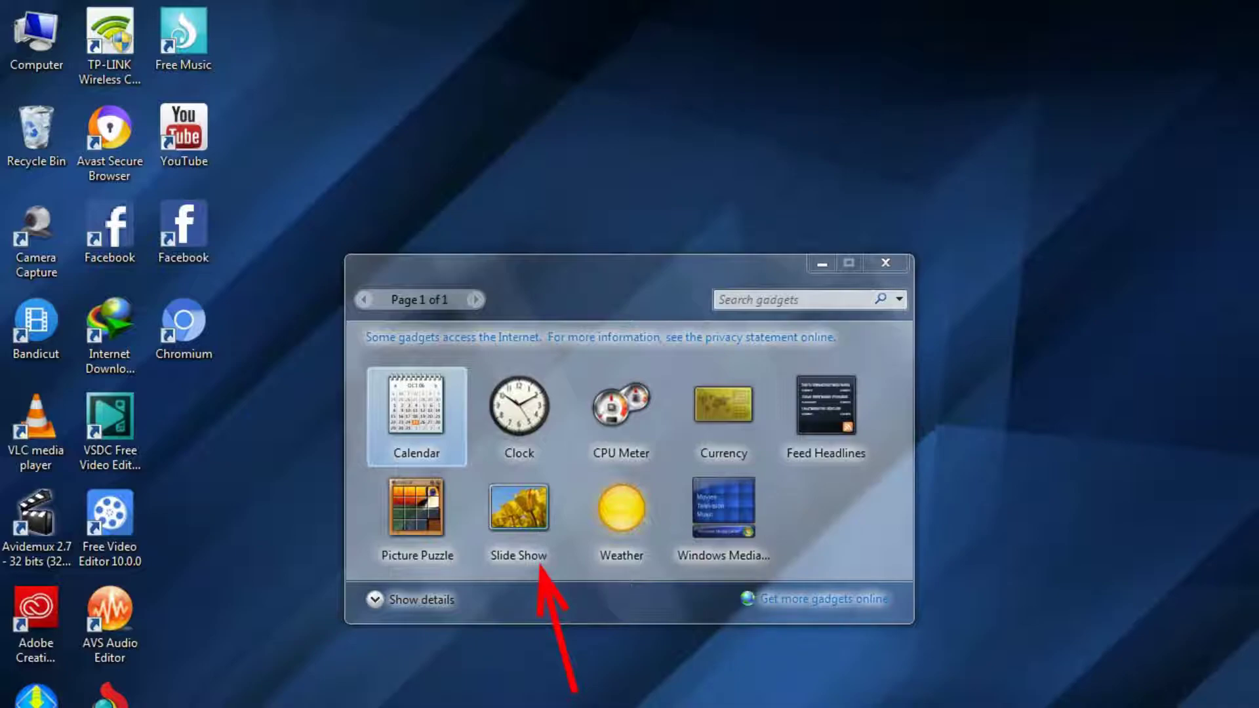
pyautogui.rightClick(509, 525)
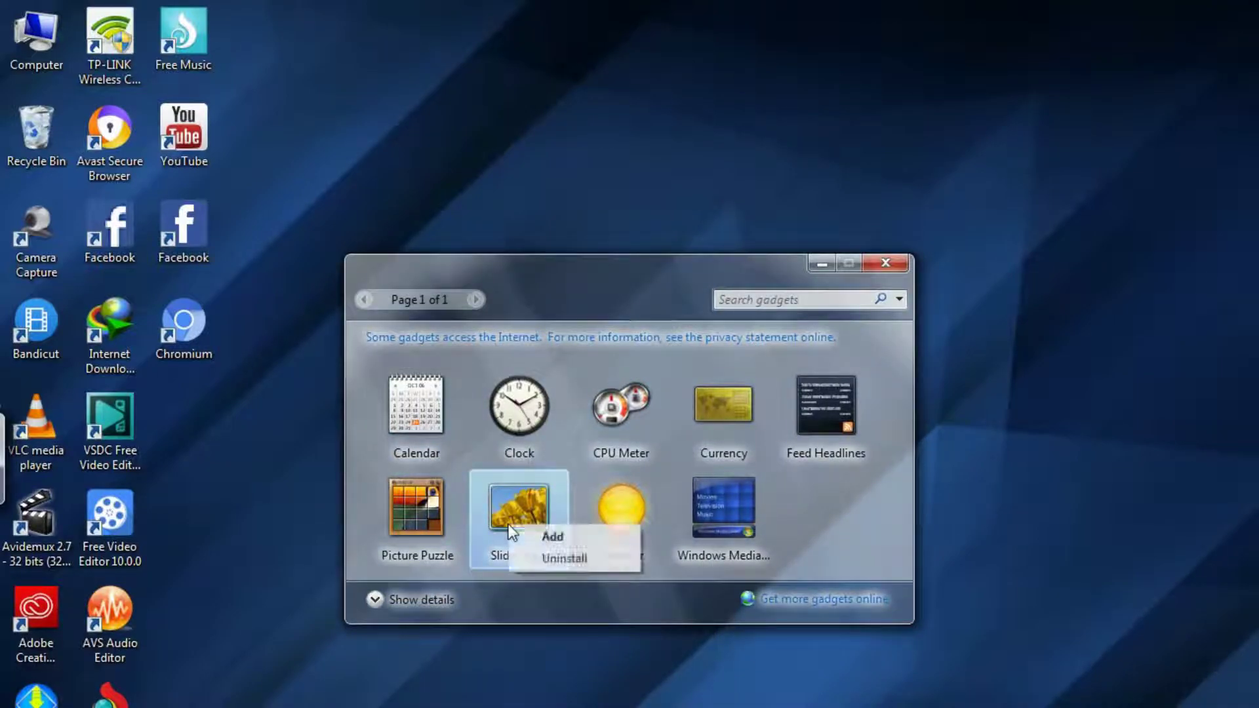
pyautogui.click(524, 536)
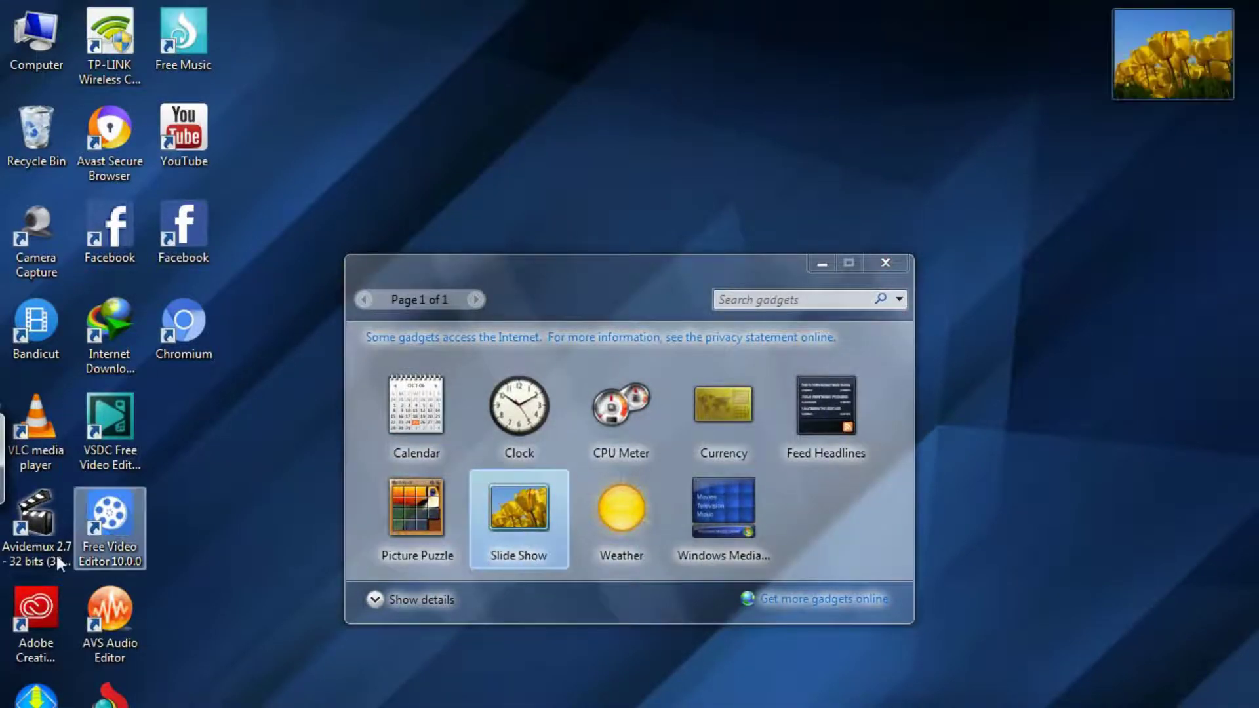
pyautogui.moveTo(1219, 29)
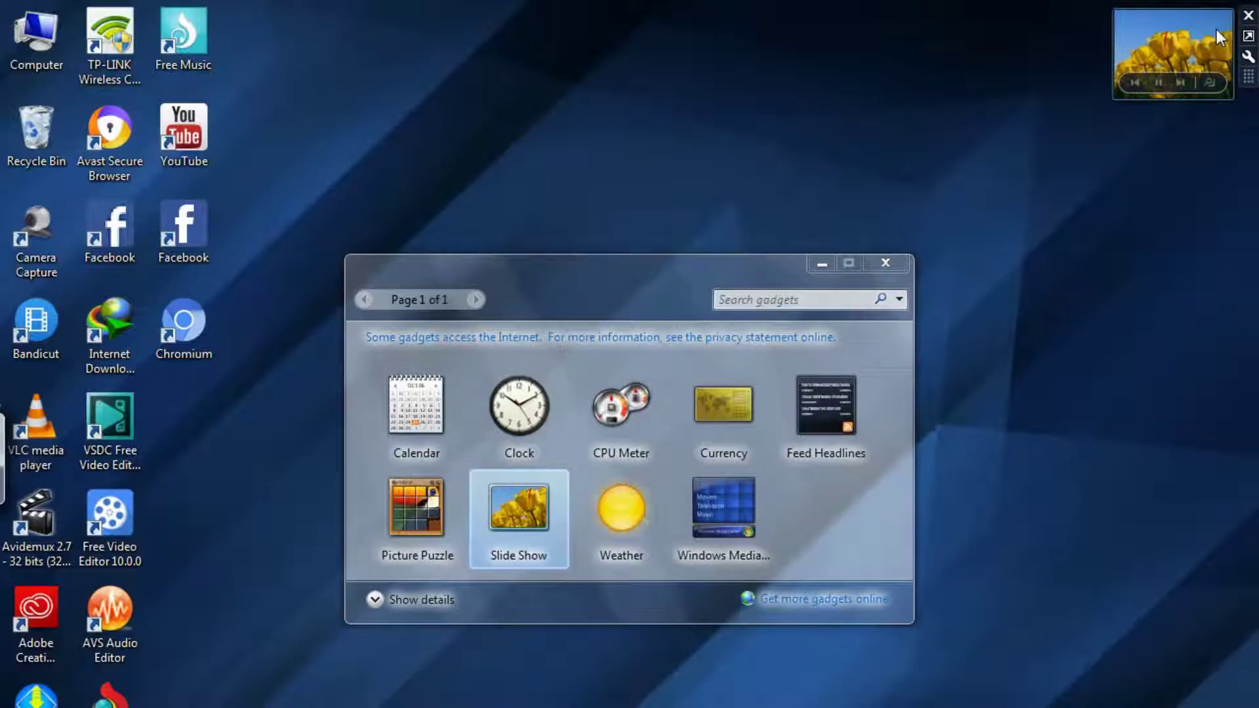
# - Add the Weather gadget to the desktop from the gadget gallery
pyautogui.click(607, 530)
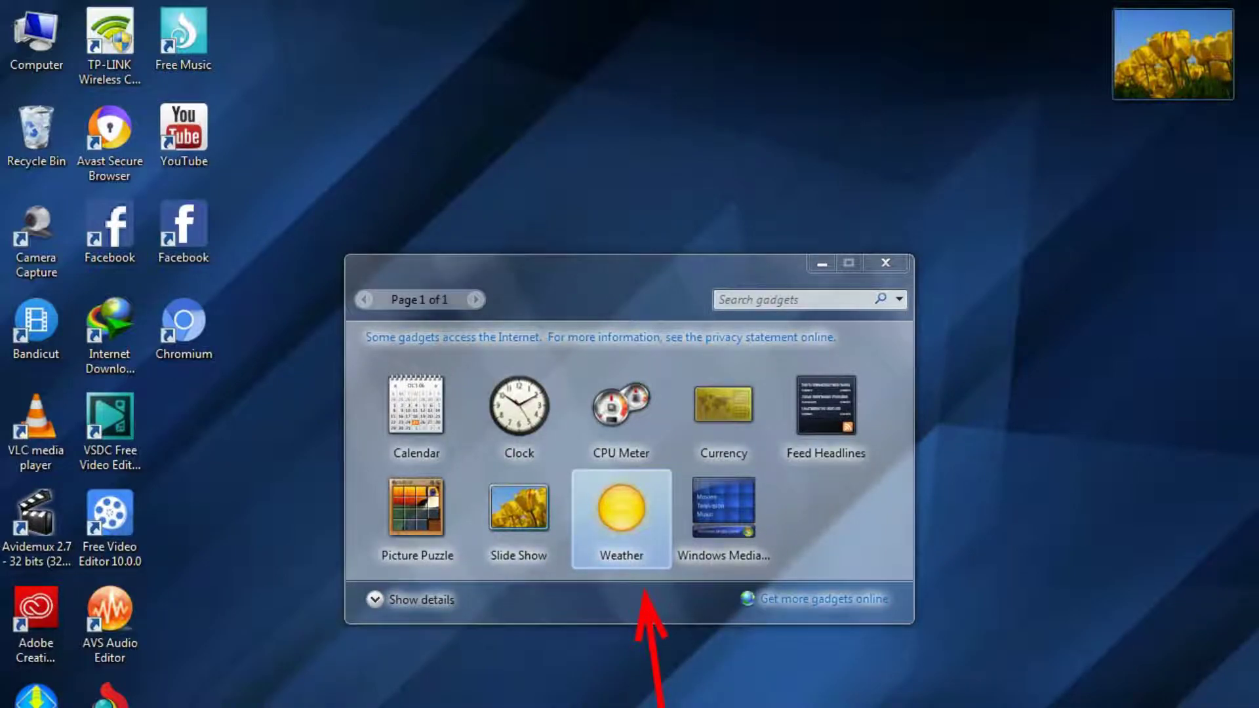
pyautogui.rightClick(613, 524)
pyautogui.click(649, 532)
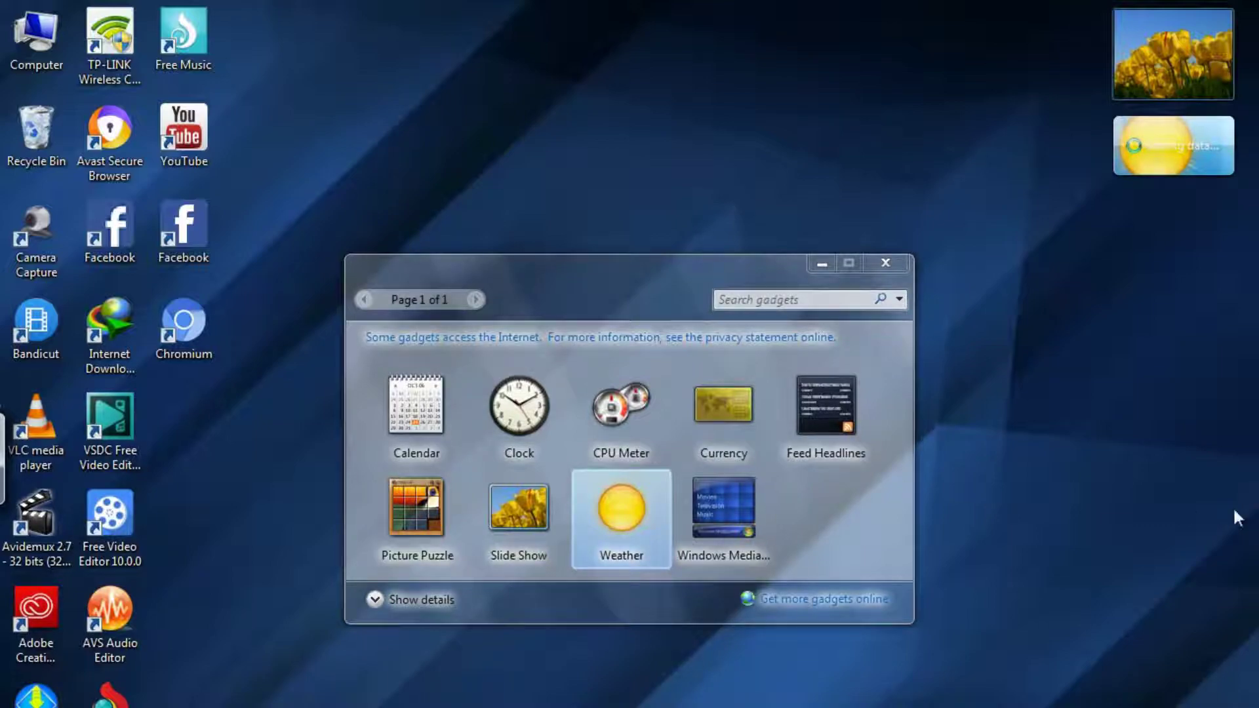
pyautogui.moveTo(1193, 146)
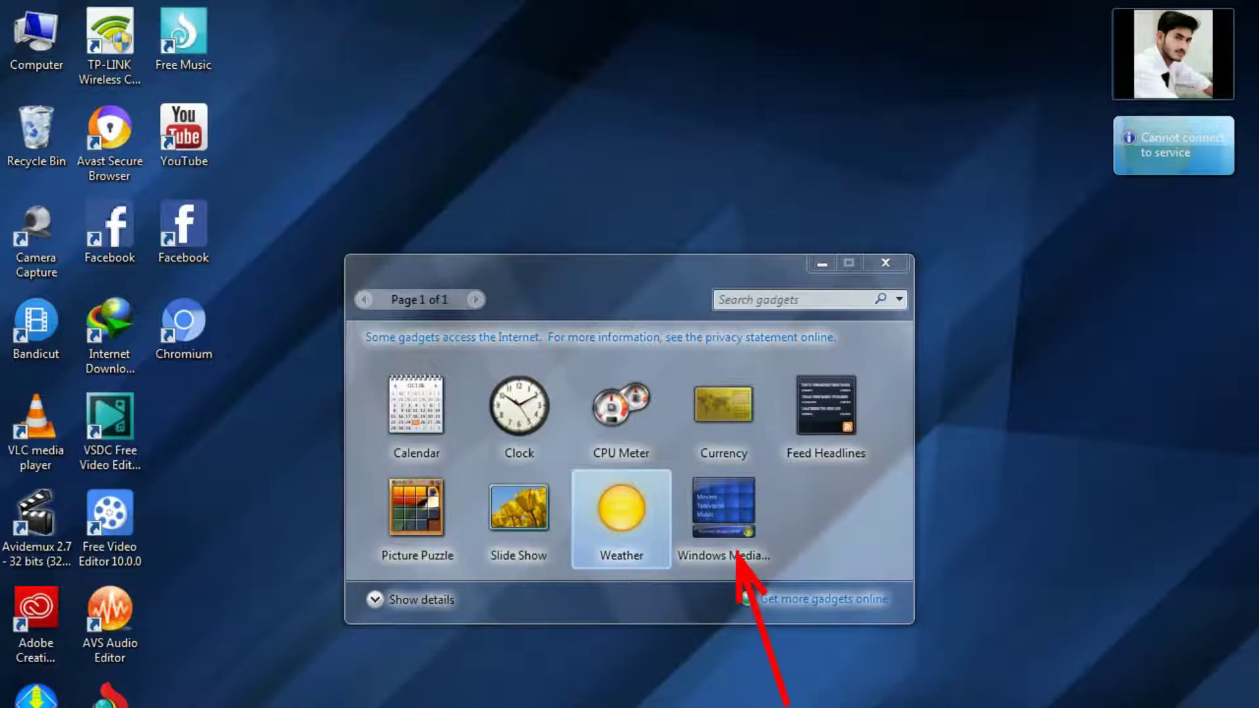
# - Add the Windows Media Center gadget to the desktop
pyautogui.rightClick(729, 516)
pyautogui.click(748, 528)
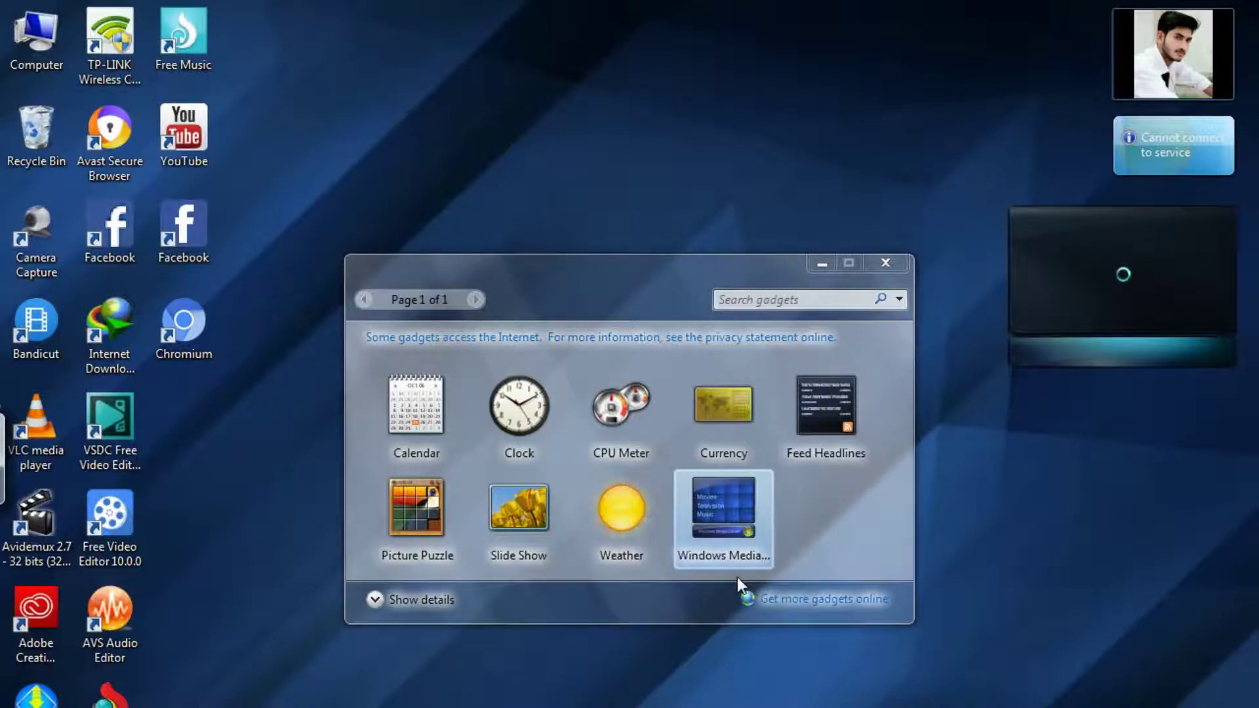
pyautogui.moveTo(1111, 249)
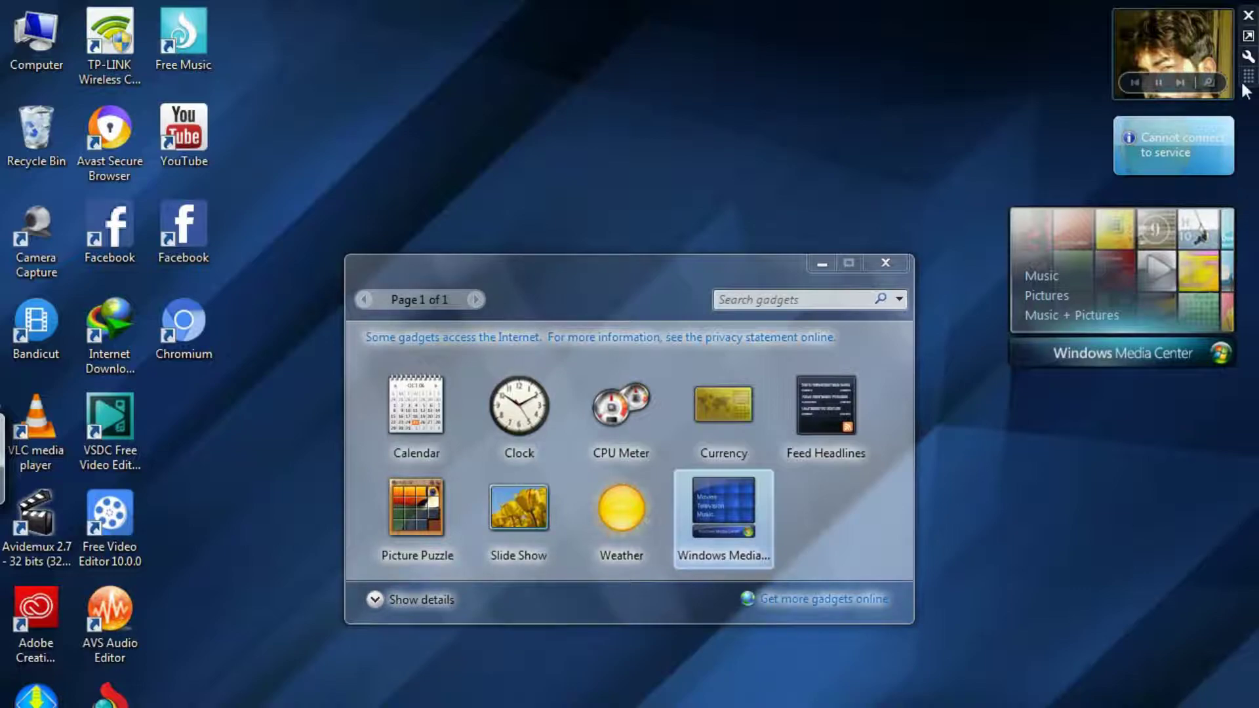
# - Close the Slide Show and Weather gadgets on the desktop
pyautogui.click(1249, 15)
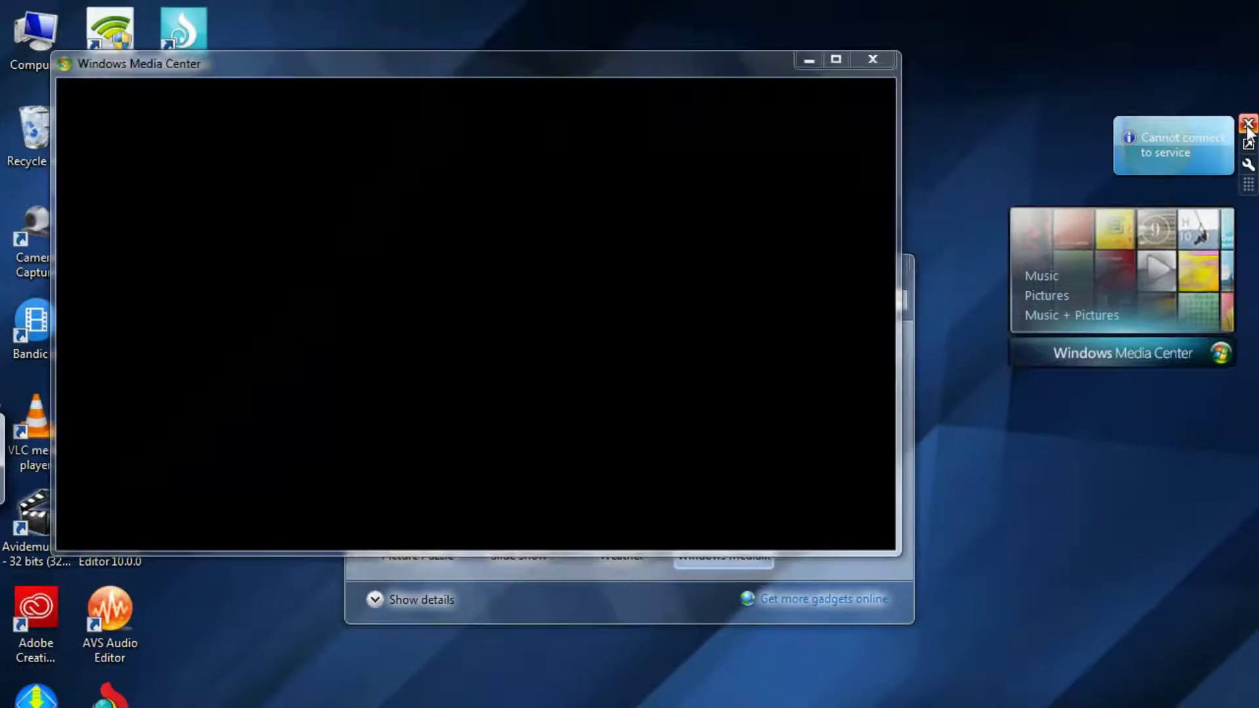
pyautogui.click(1247, 124)
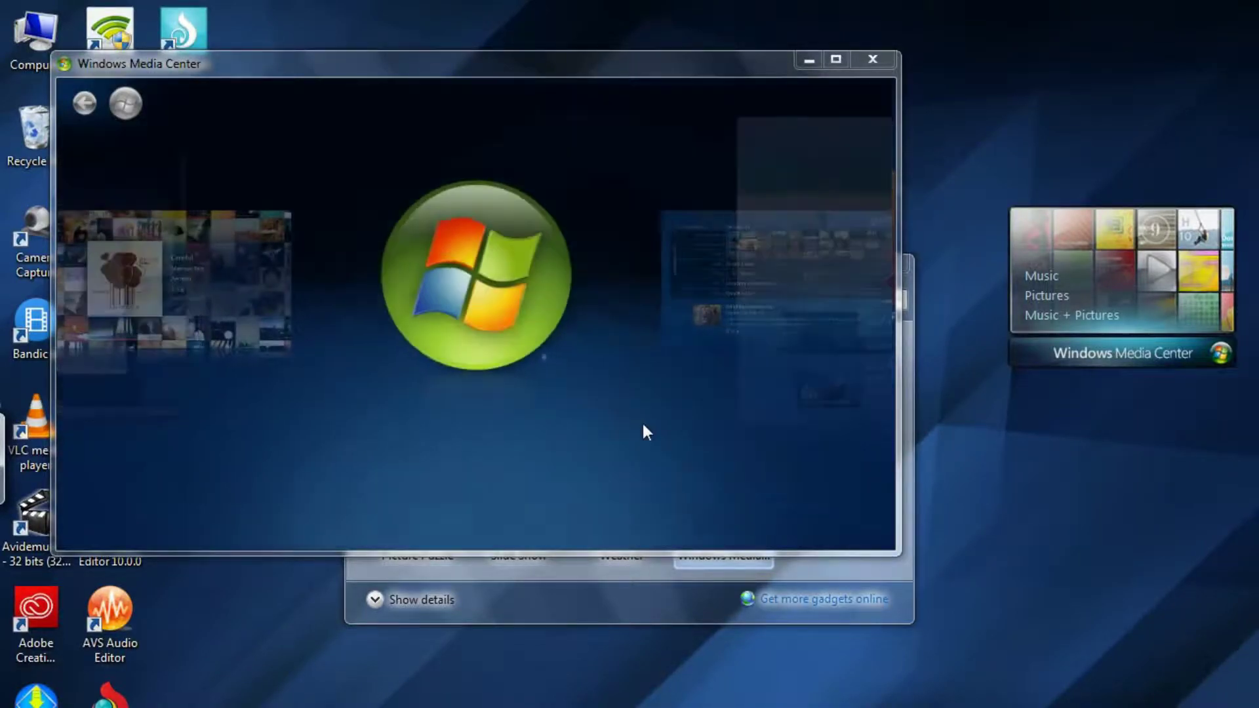
# - Start the Custom setup in Windows Media Center and minimize its window
pyautogui.click(435, 502)
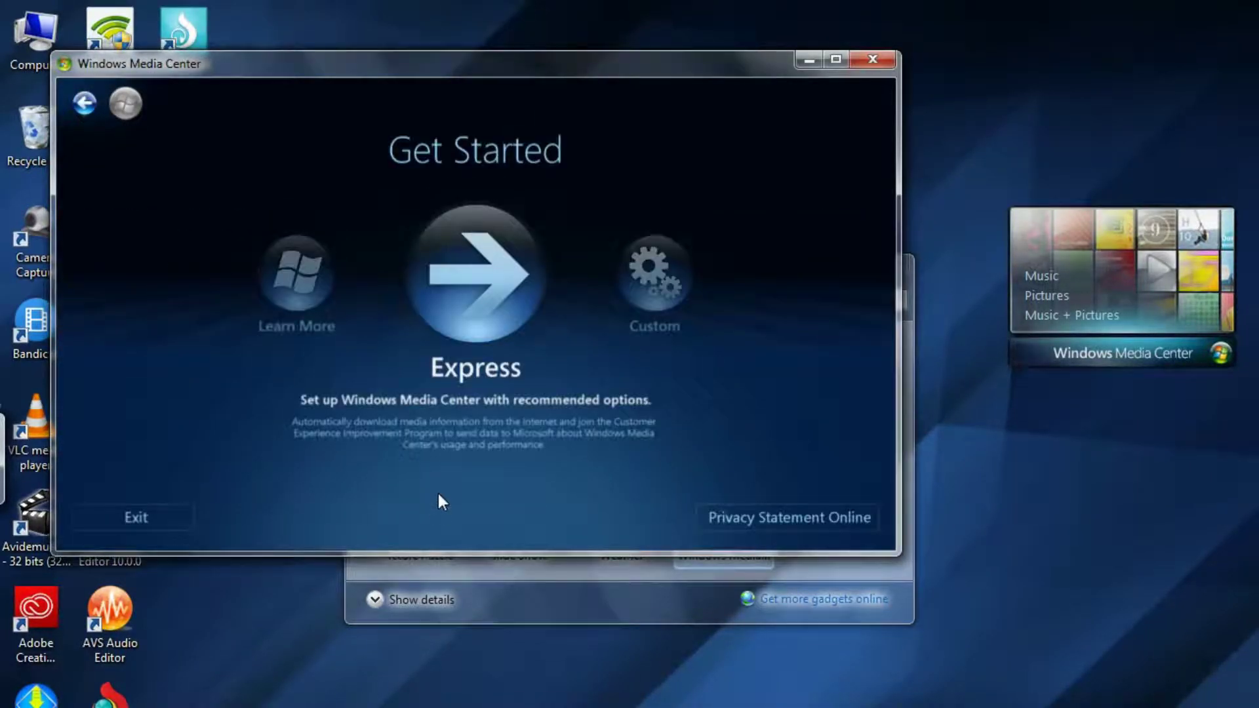
pyautogui.click(651, 276)
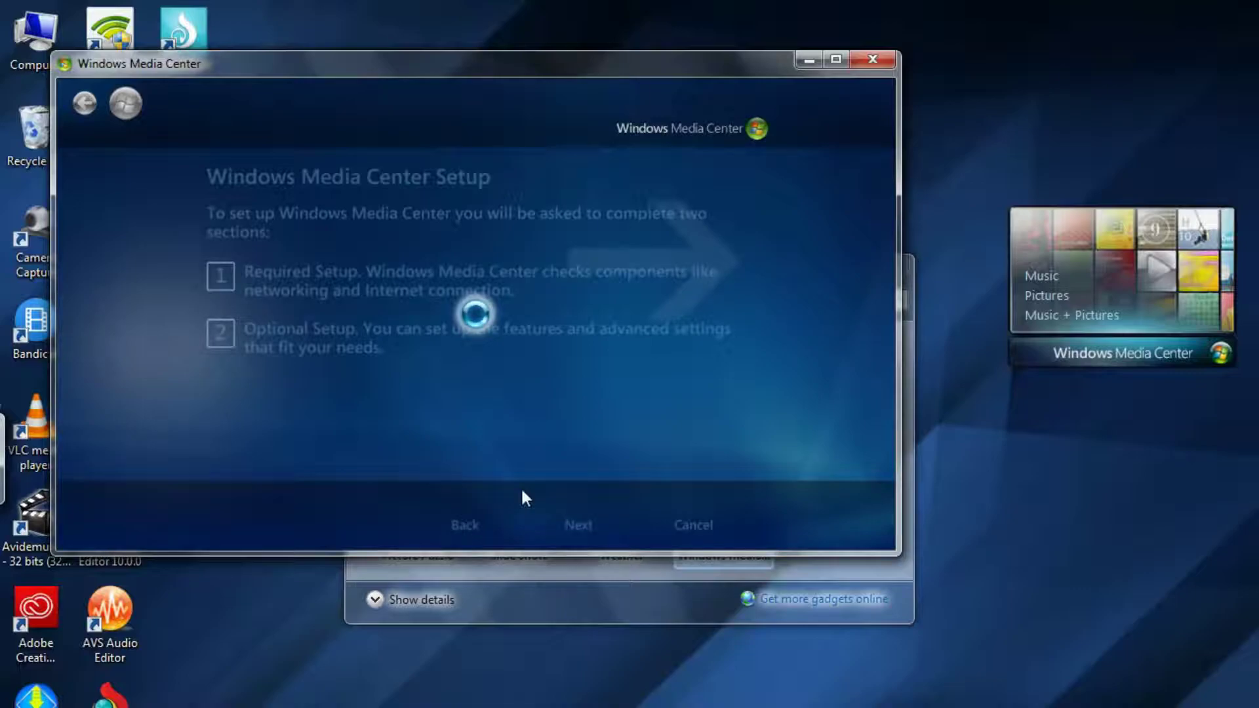
pyautogui.click(803, 61)
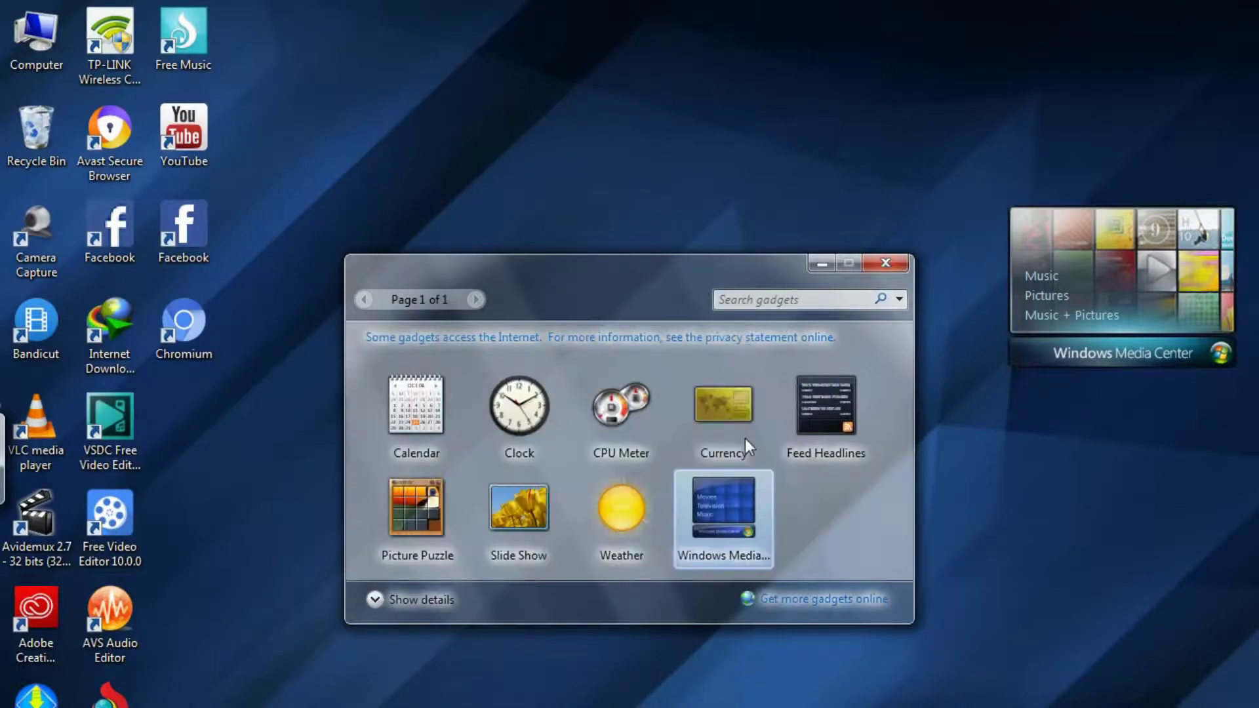
# - Add the Picture Puzzle and Clock gadgets to the desktop from the gallery
pyautogui.moveTo(265, 619); pyautogui.dragTo(387, 527)
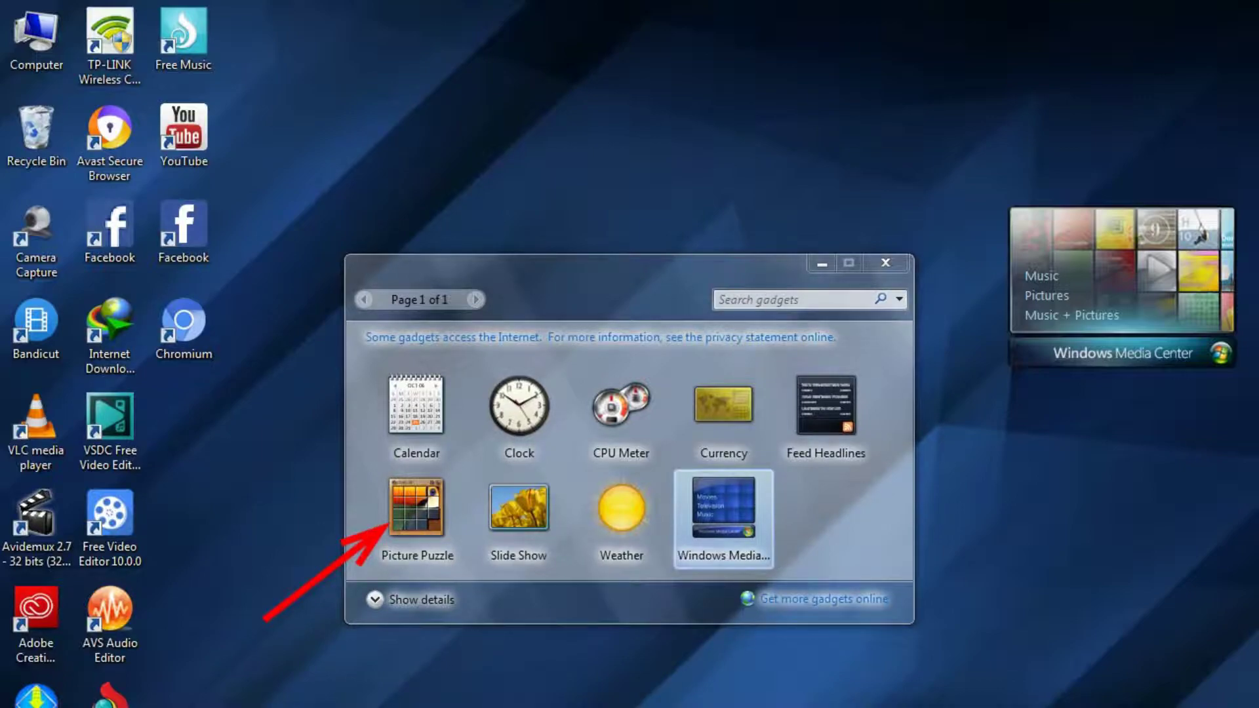
pyautogui.rightClick(423, 502)
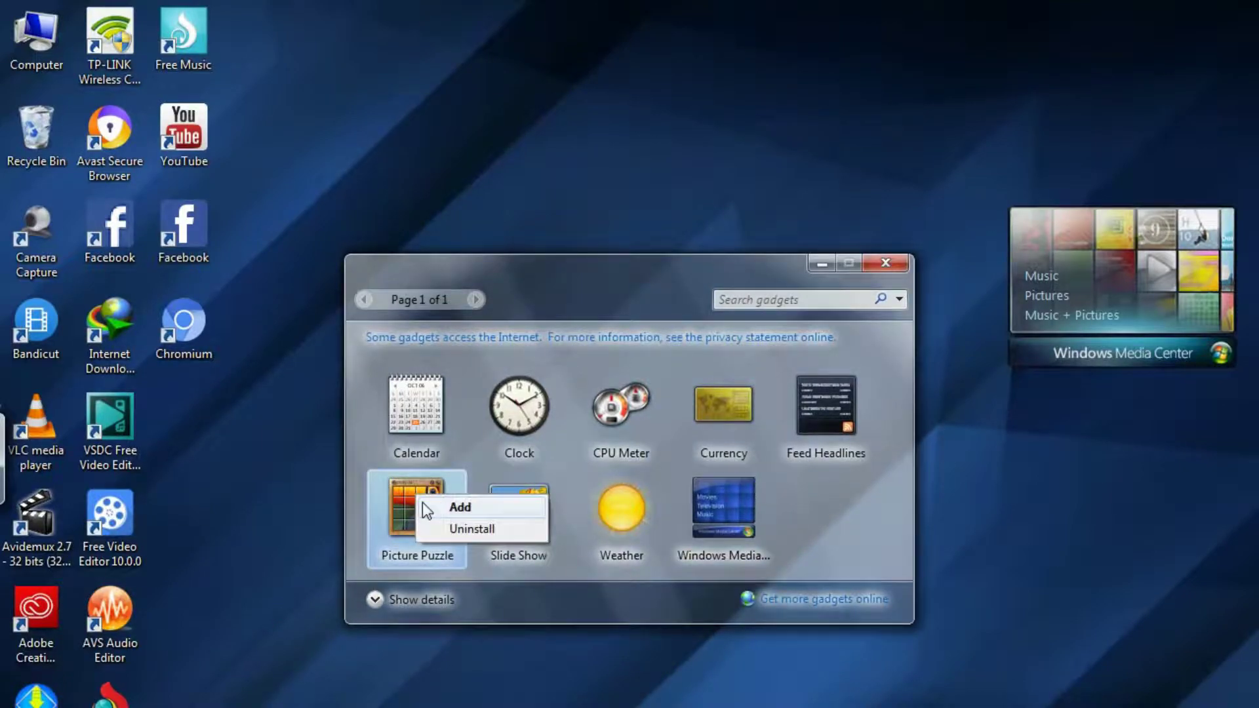
pyautogui.click(423, 506)
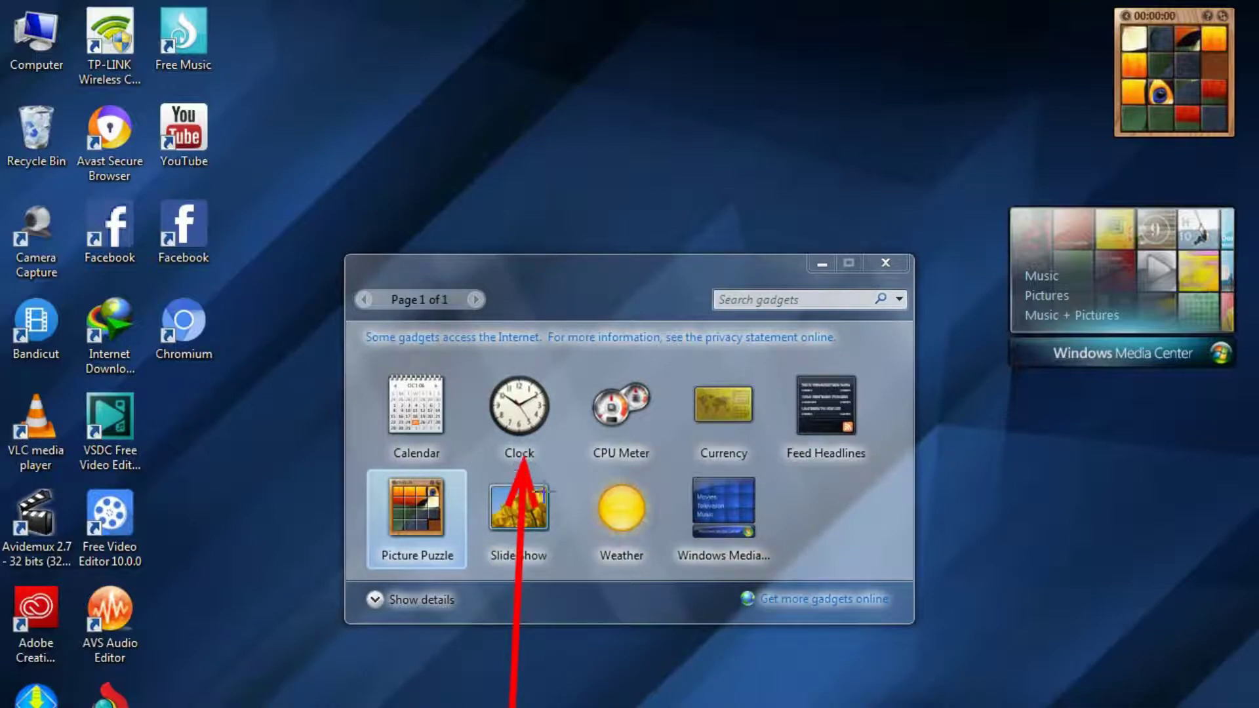
pyautogui.rightClick(523, 414)
pyautogui.click(552, 416)
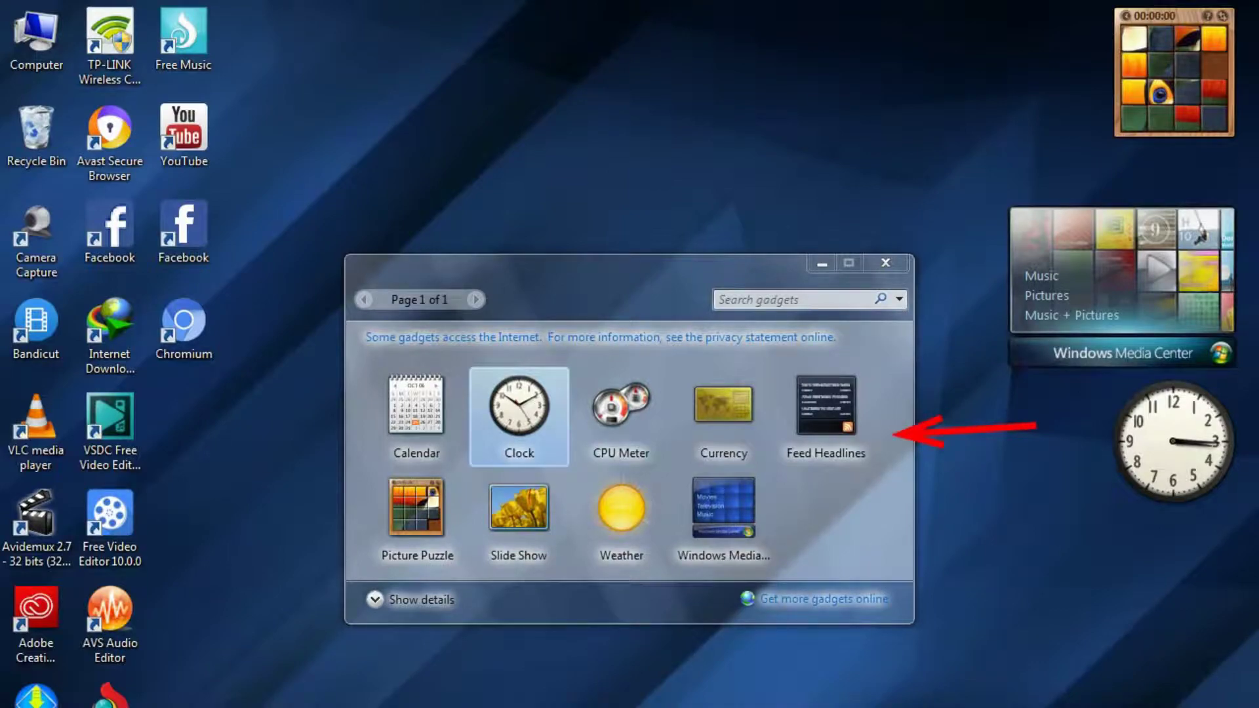
# - Add the Feed Headlines and CPU Meter gadgets to the desktop from the gallery
pyautogui.rightClick(832, 430)
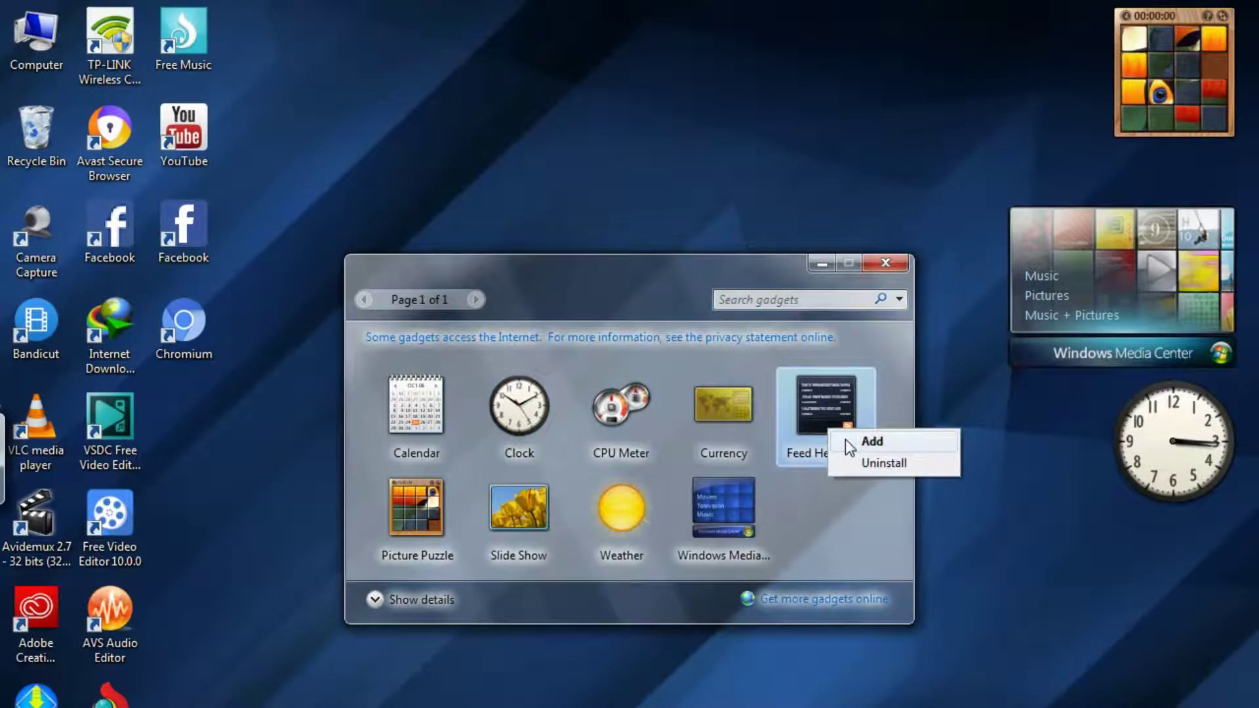
pyautogui.click(845, 440)
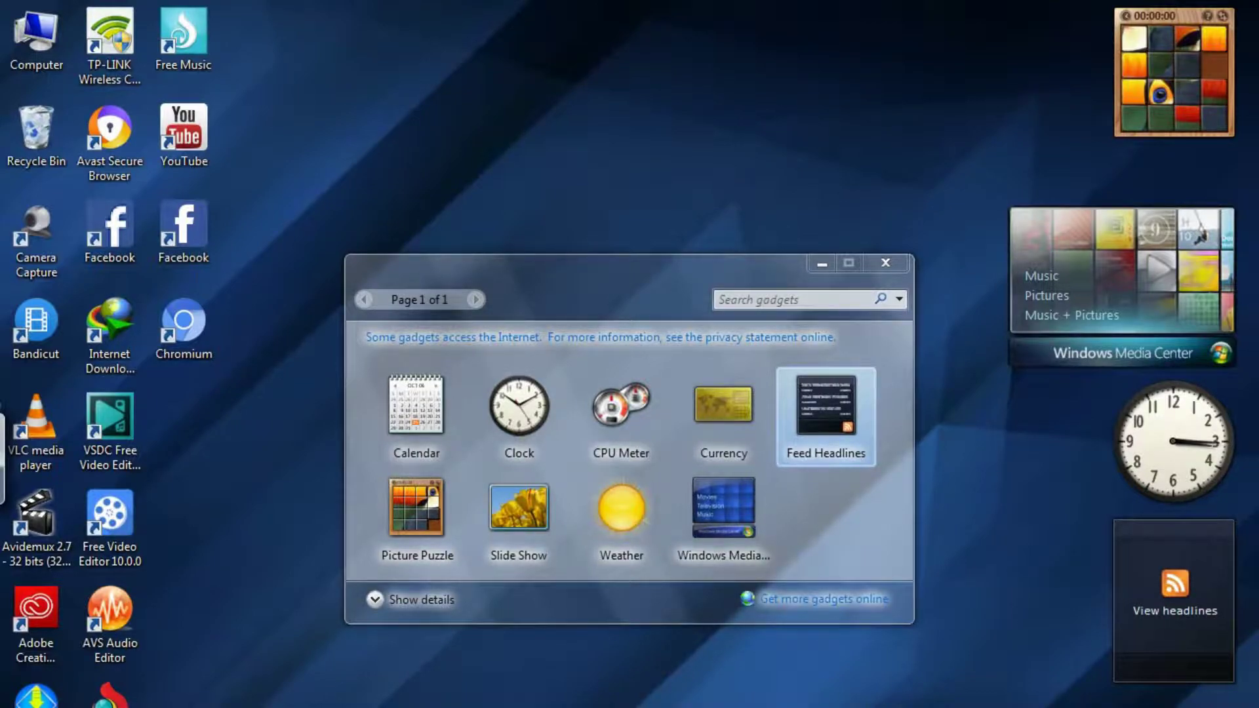
pyautogui.moveTo(659, 269); pyautogui.dragTo(596, 401)
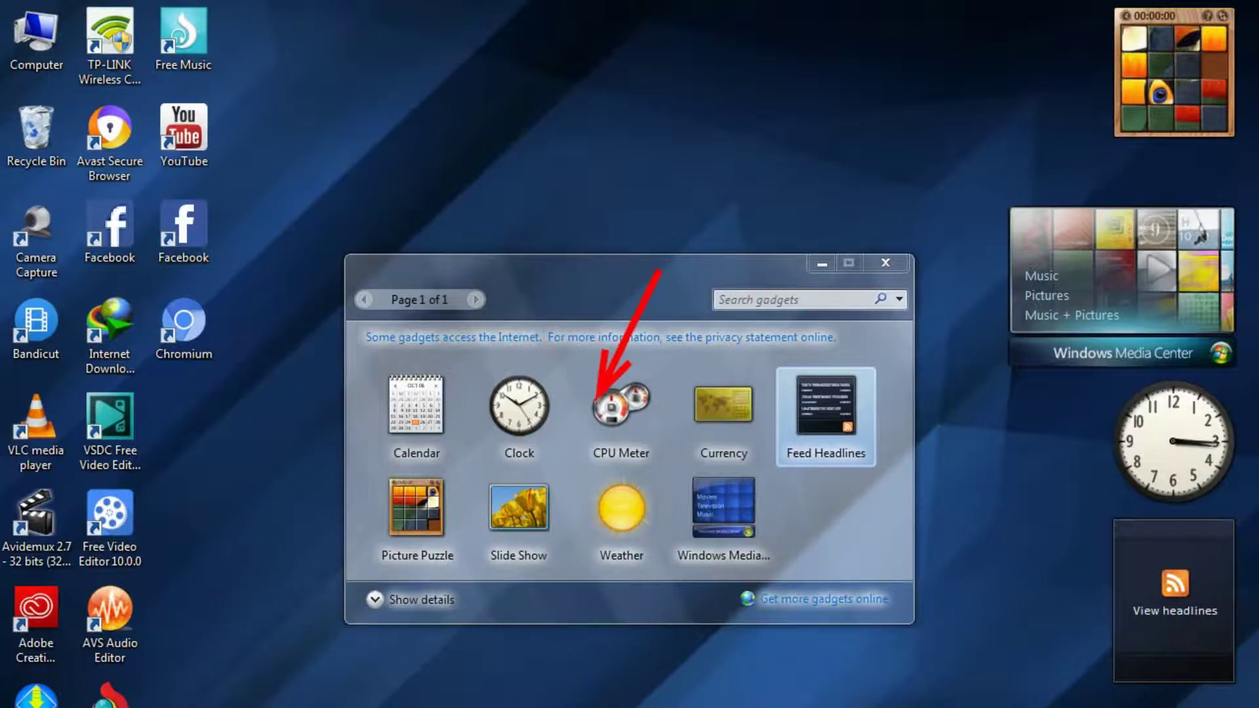
pyautogui.click(632, 438)
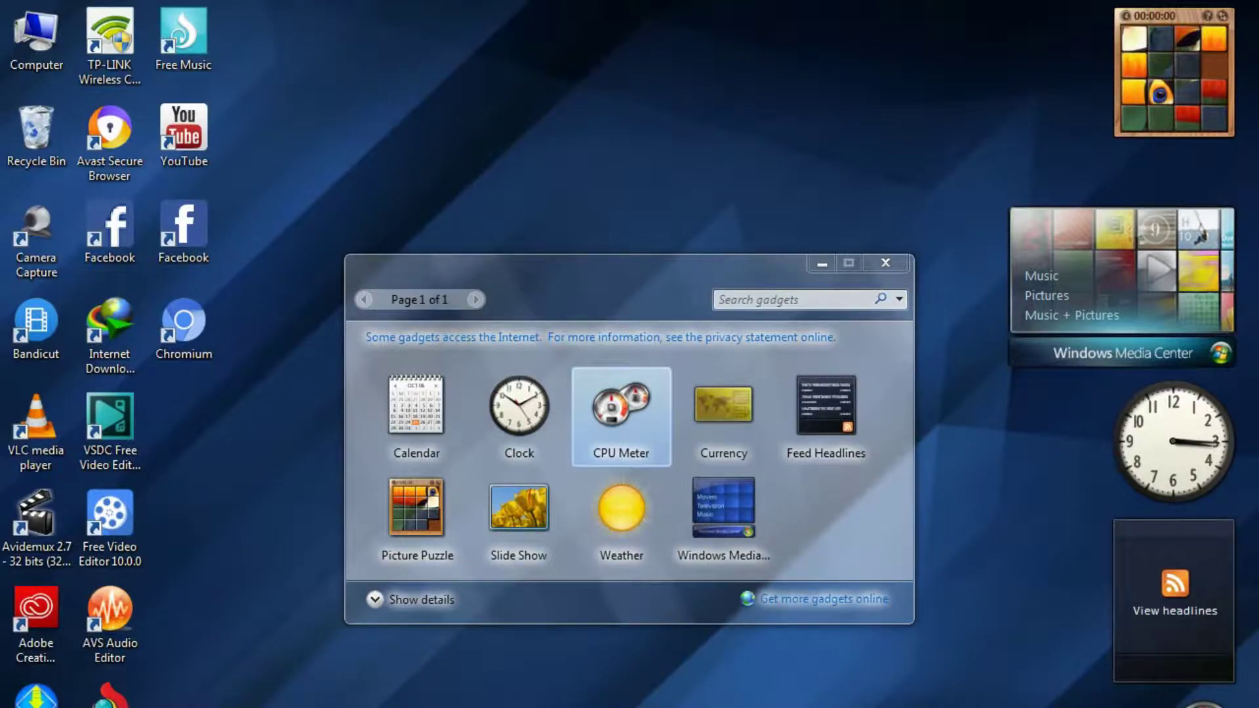
# - Show the details of the CPU Meter gadget and close the gadget gallery
pyautogui.click(375, 600)
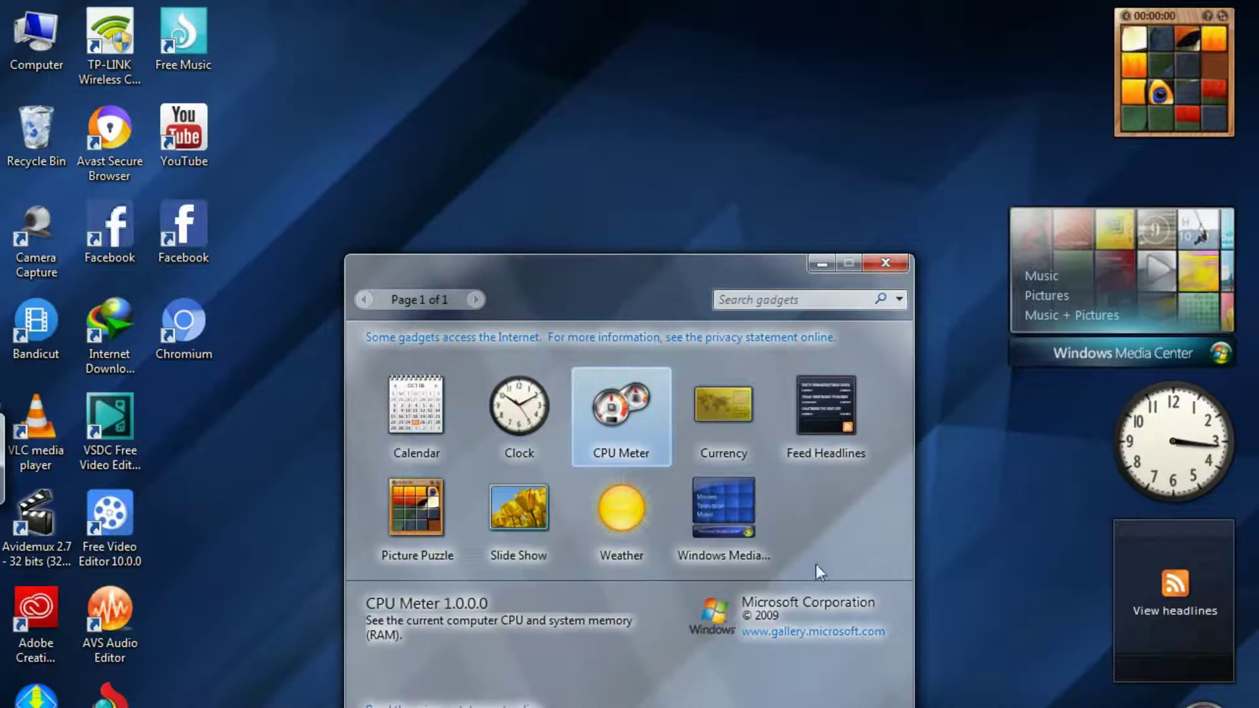
pyautogui.click(869, 261)
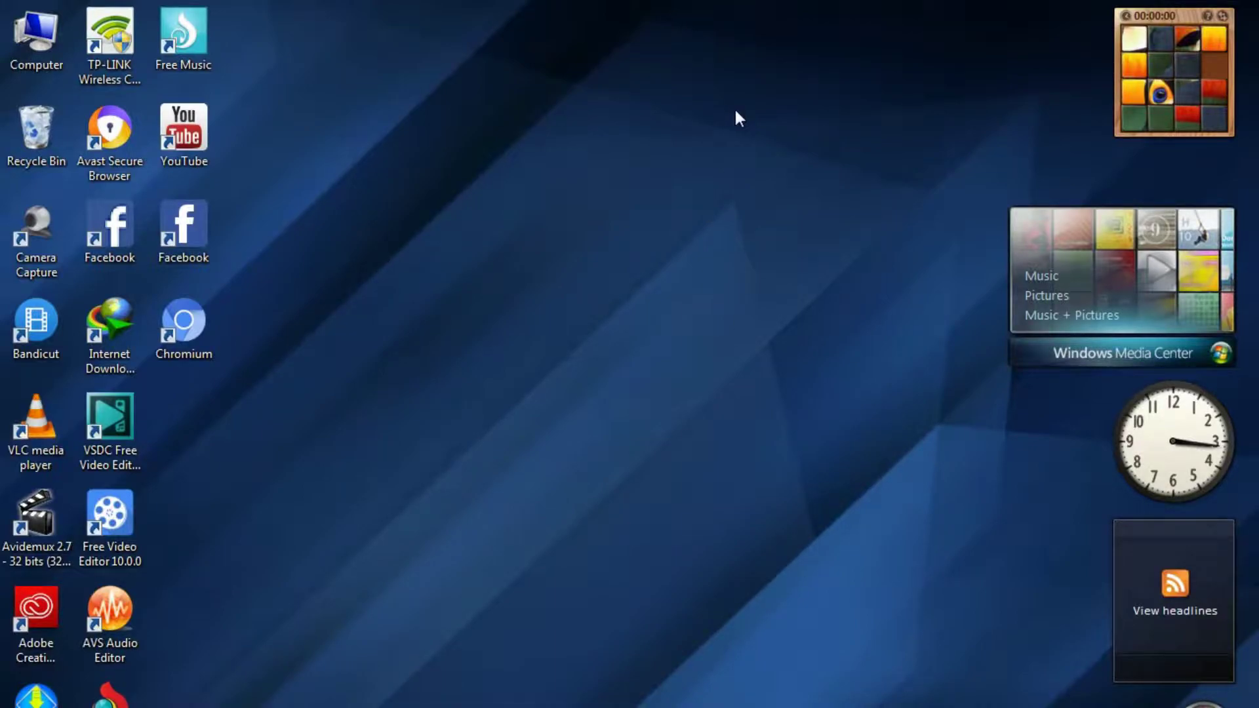
# - Try to move the Picture Puzzle gadget on the desktop with its Move option
pyautogui.moveTo(772, 257)
pyautogui.mouseDown()
pyautogui.moveTo(1035, 107)
pyautogui.moveTo(1102, 92)
pyautogui.mouseUp()
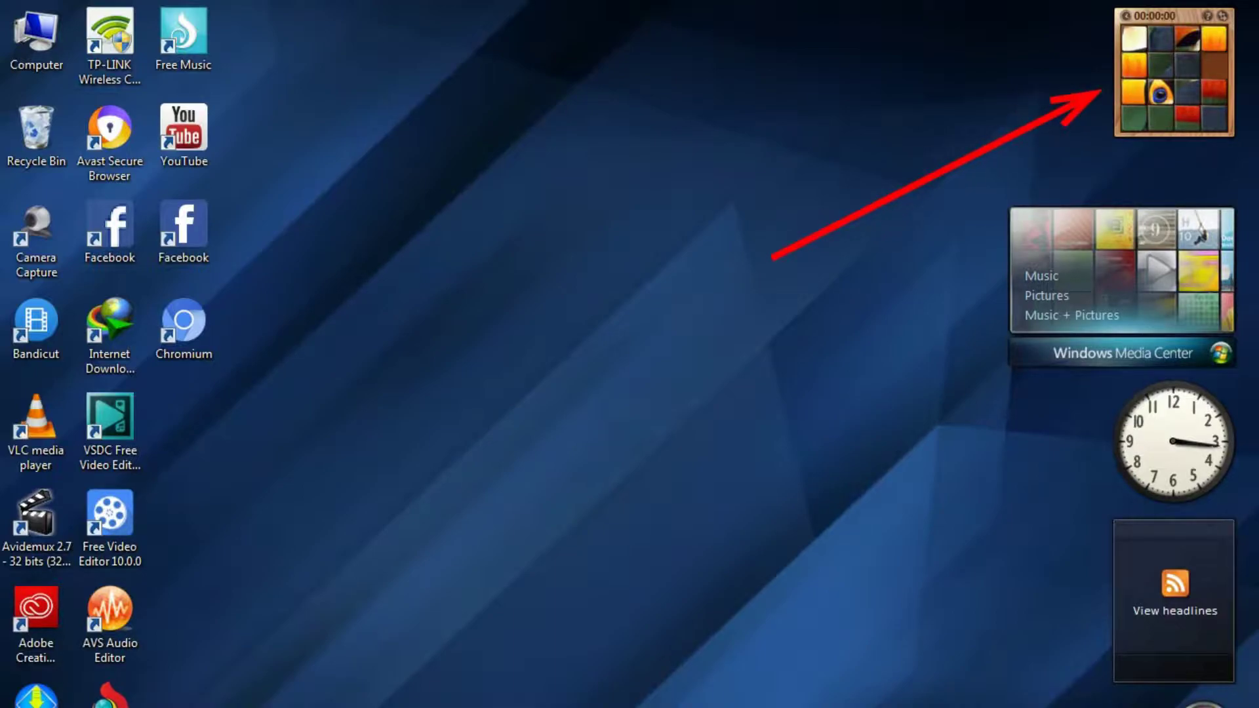
pyautogui.rightClick(1179, 69)
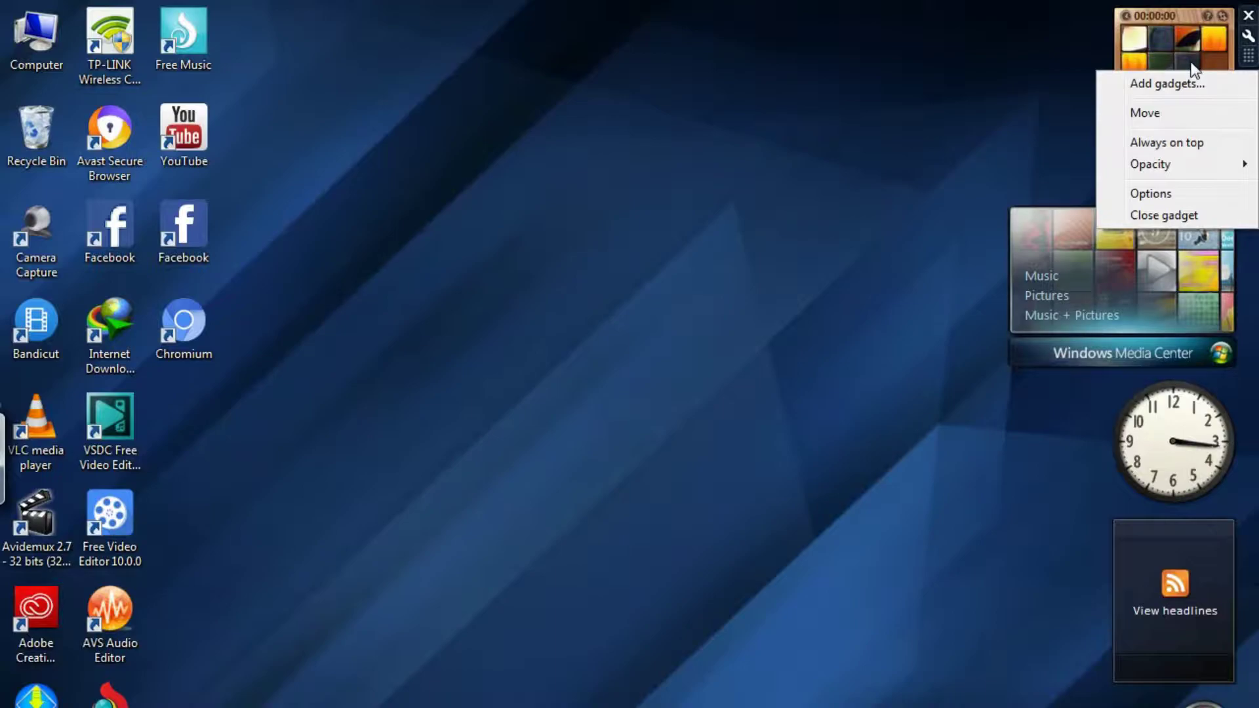
pyautogui.click(1190, 110)
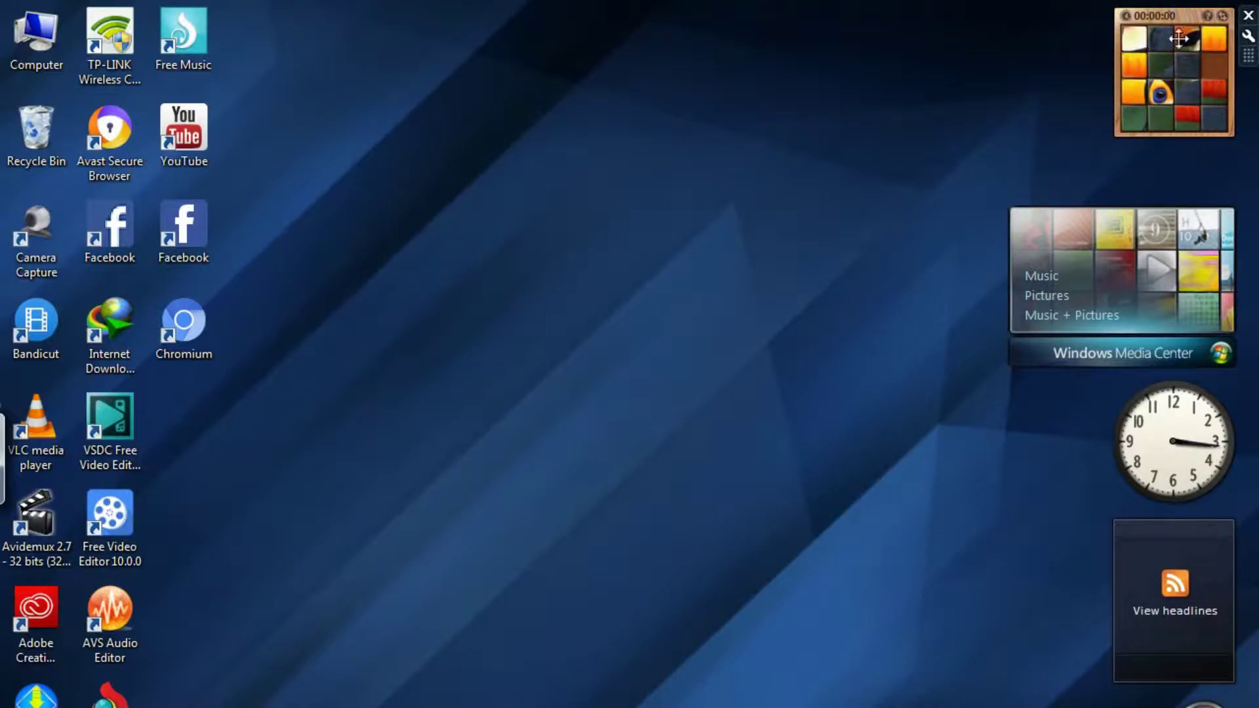
# - Set the opacity of the Picture Puzzle gadget to 20%
pyautogui.rightClick(1166, 72)
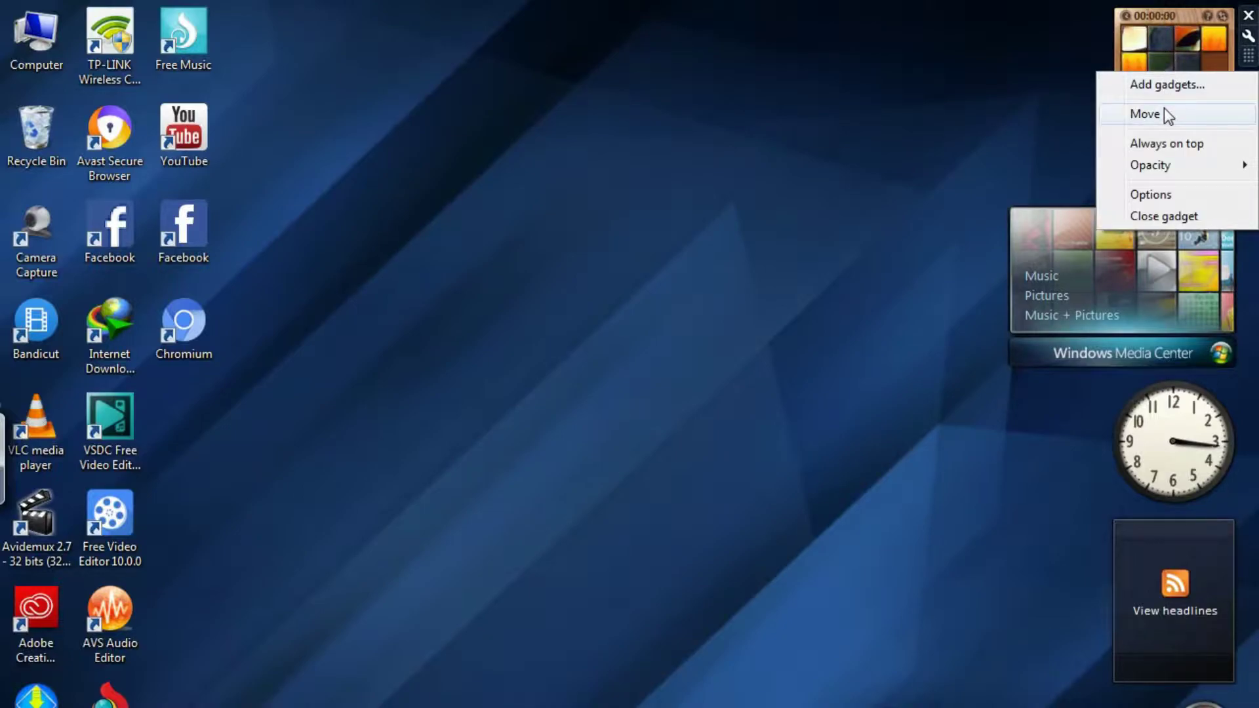
pyautogui.moveTo(1168, 165)
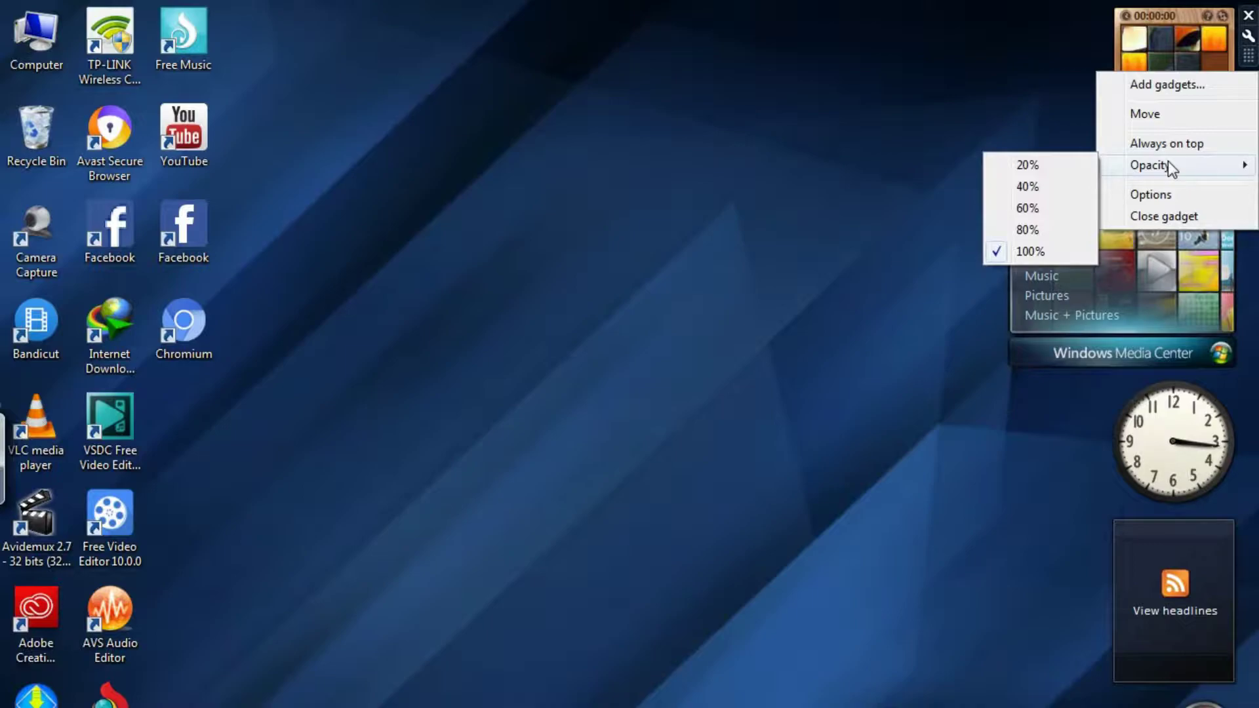
pyautogui.click(1066, 164)
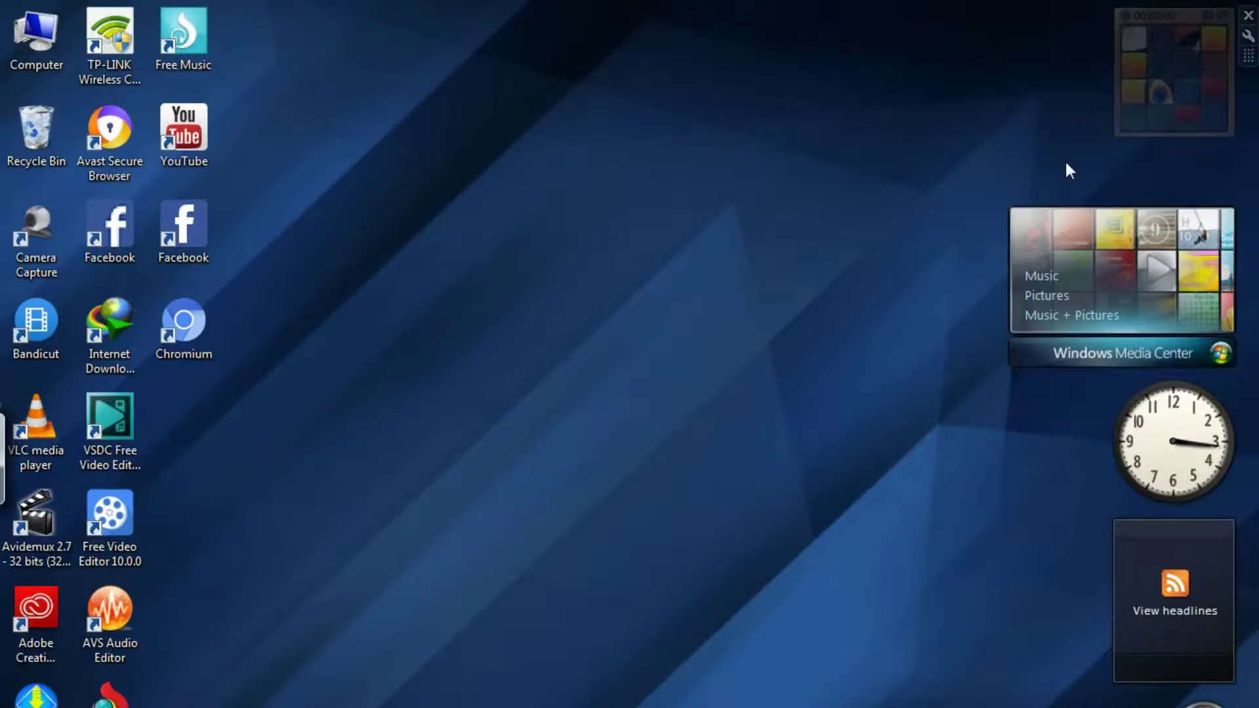
# - Set the Picture Puzzle gadget's opacity to 60% and close the gadget
pyautogui.rightClick(1152, 85)
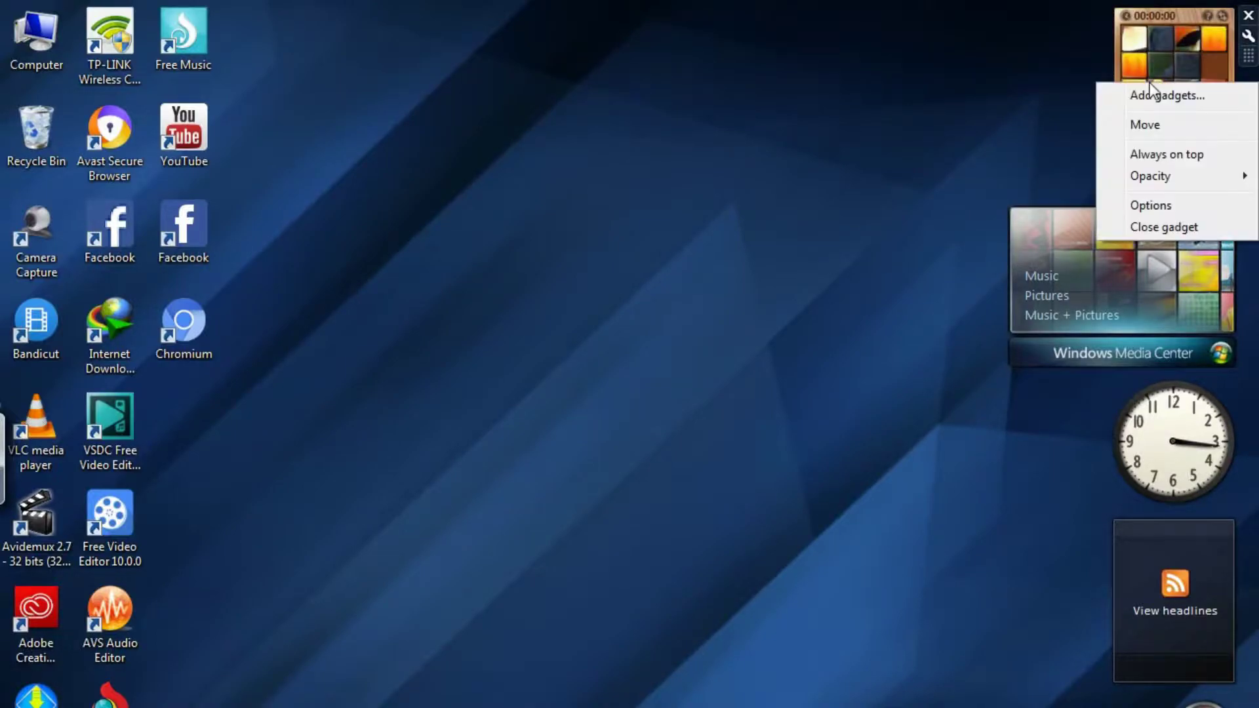
pyautogui.moveTo(1141, 184)
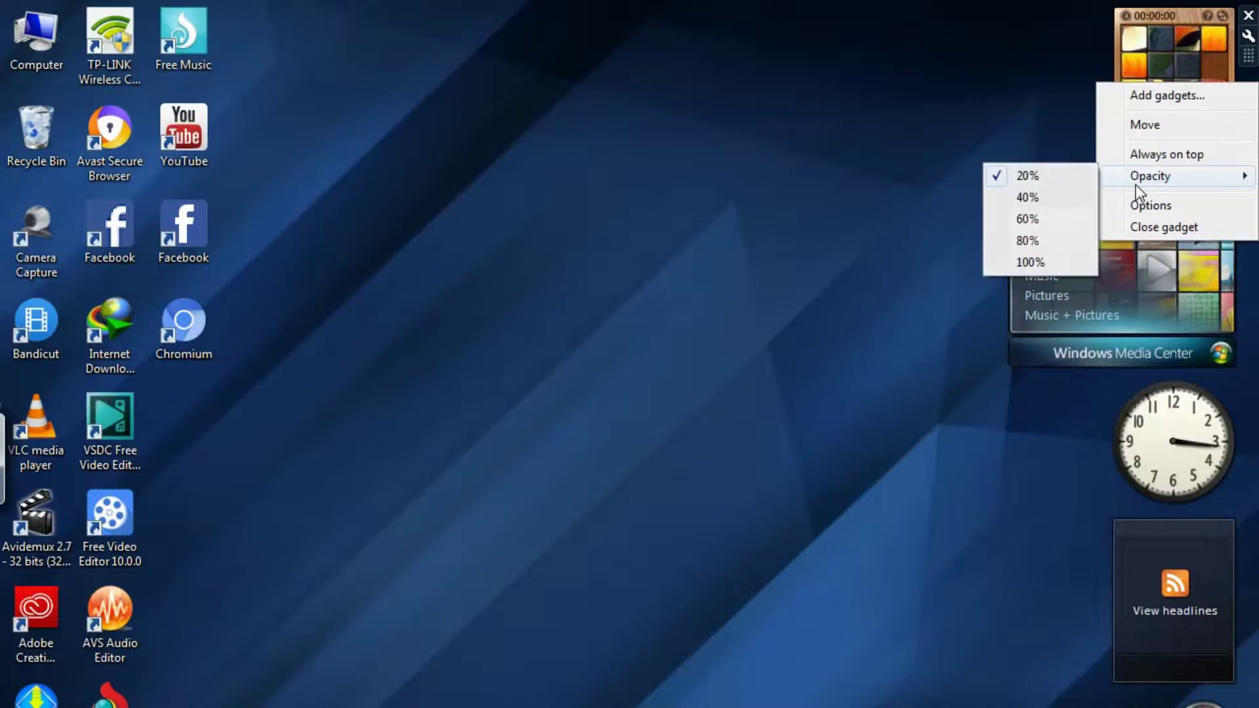
pyautogui.click(1052, 218)
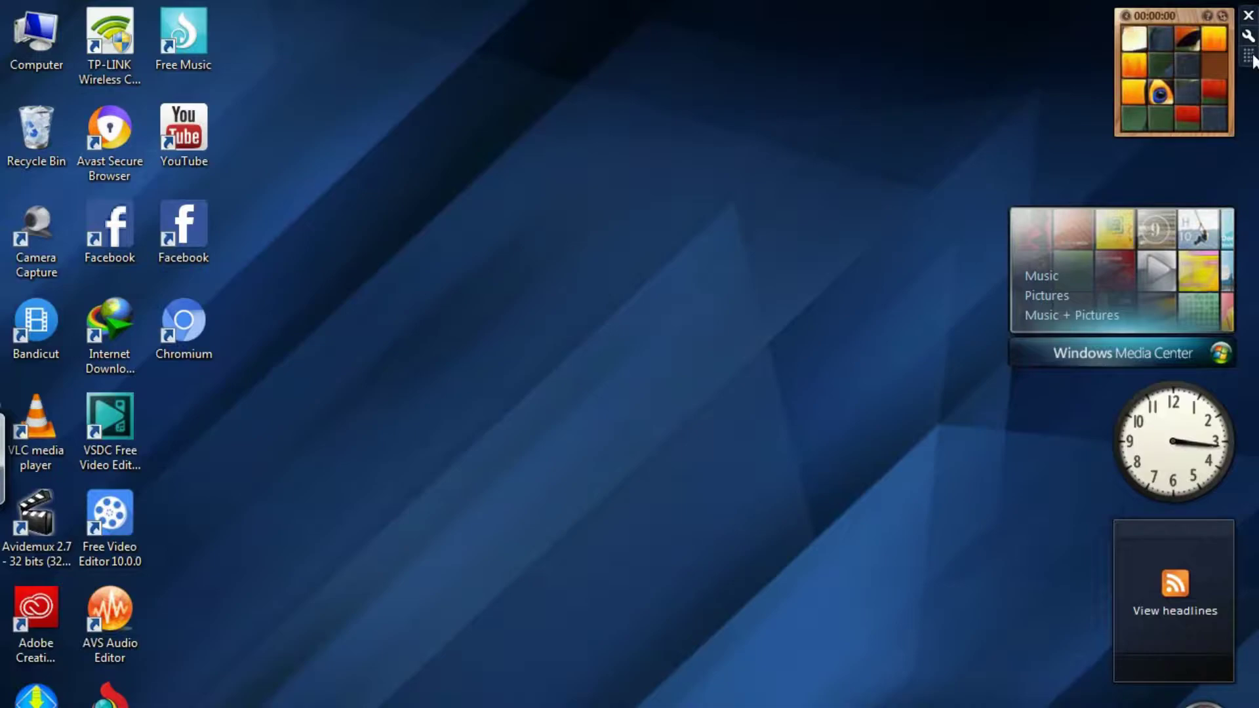
pyautogui.click(1247, 16)
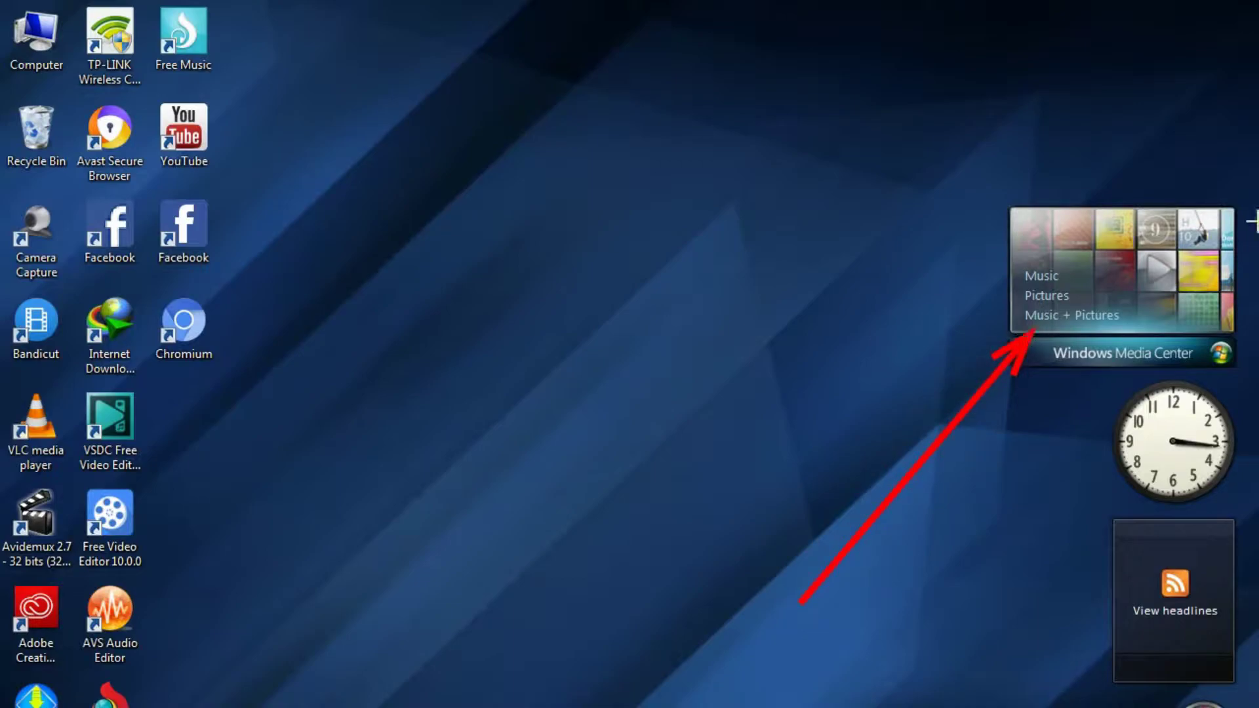
# - Close the Windows Media Center gadget on the desktop
pyautogui.moveTo(1171, 245)
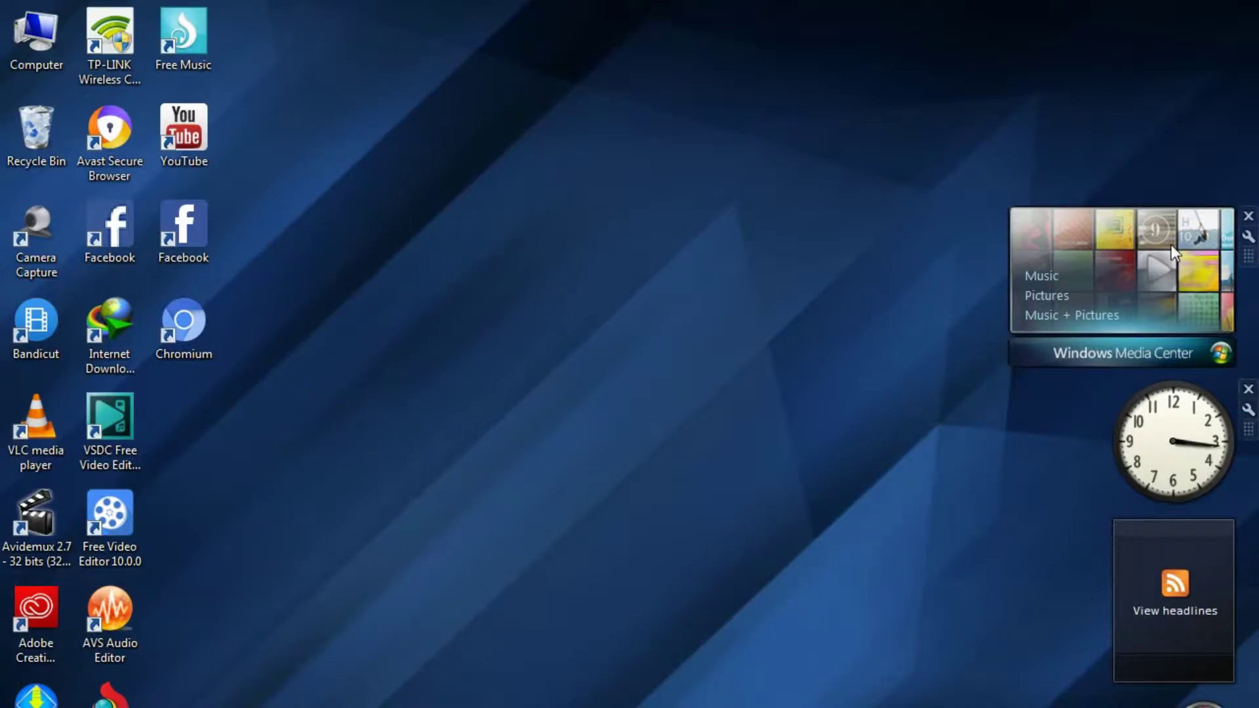
pyautogui.click(1248, 216)
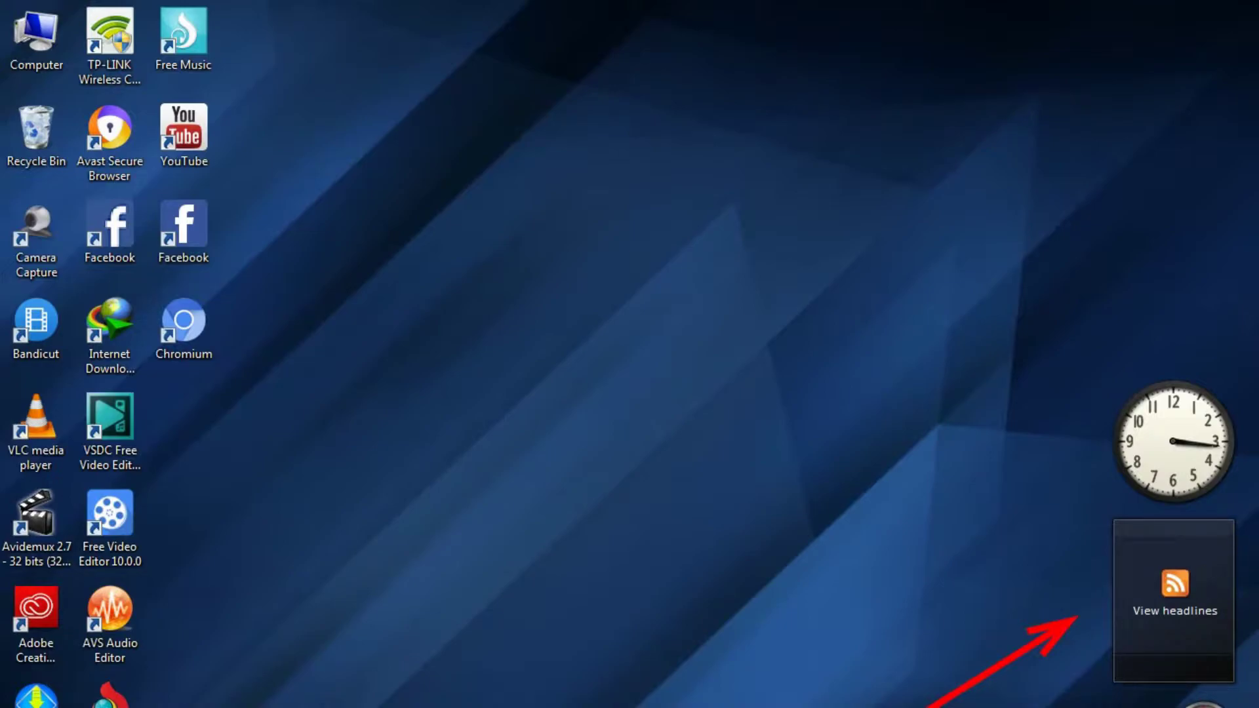
# - Switch the headlines feed gadget to its larger size and close the gadget
pyautogui.moveTo(1254, 549)
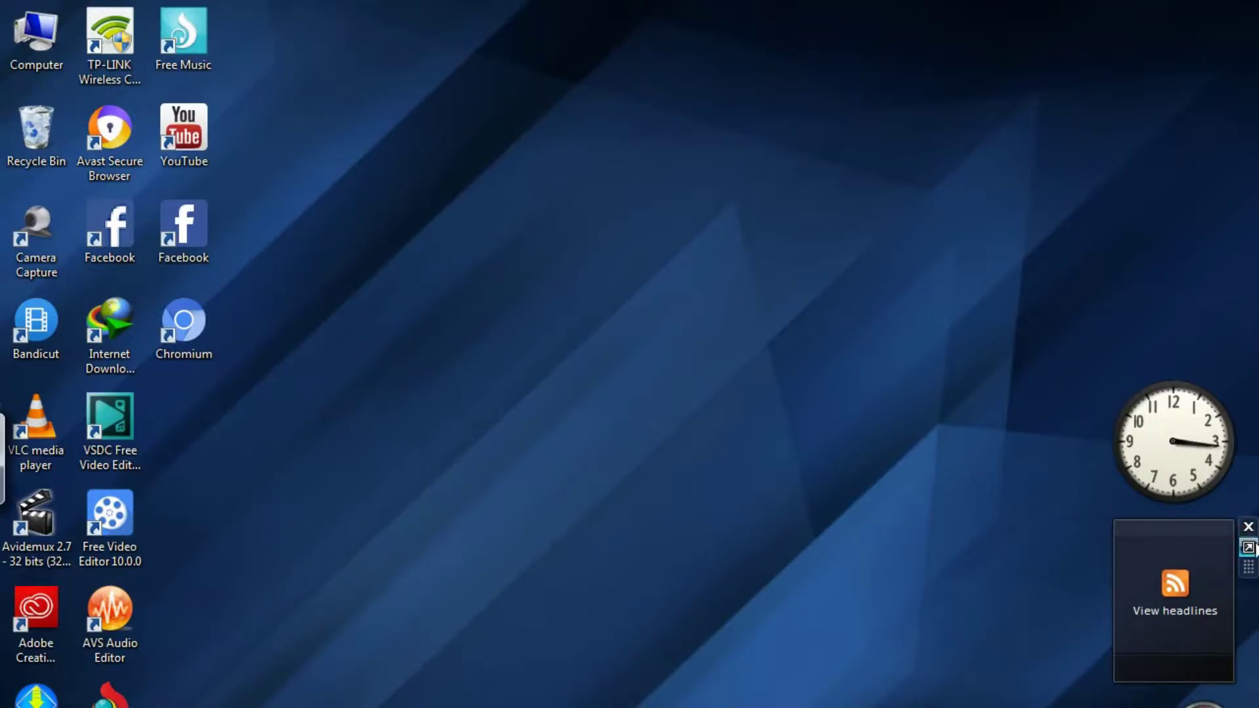
pyautogui.click(1255, 547)
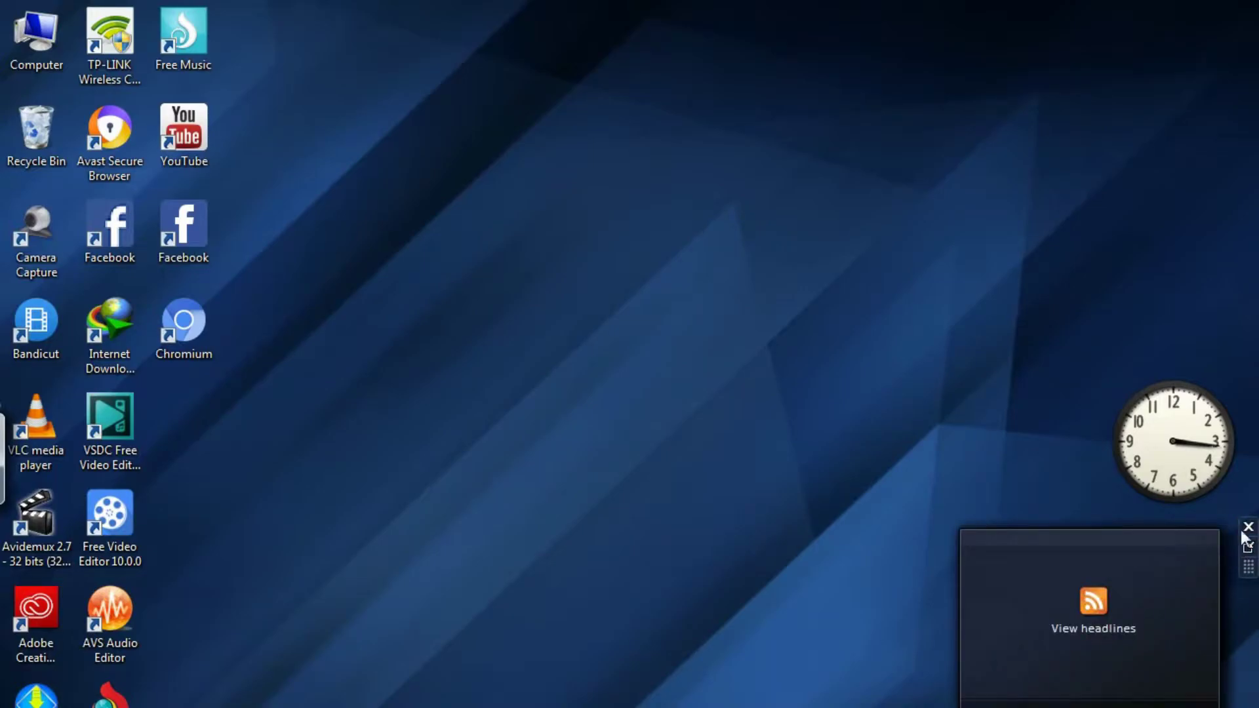
pyautogui.click(1248, 527)
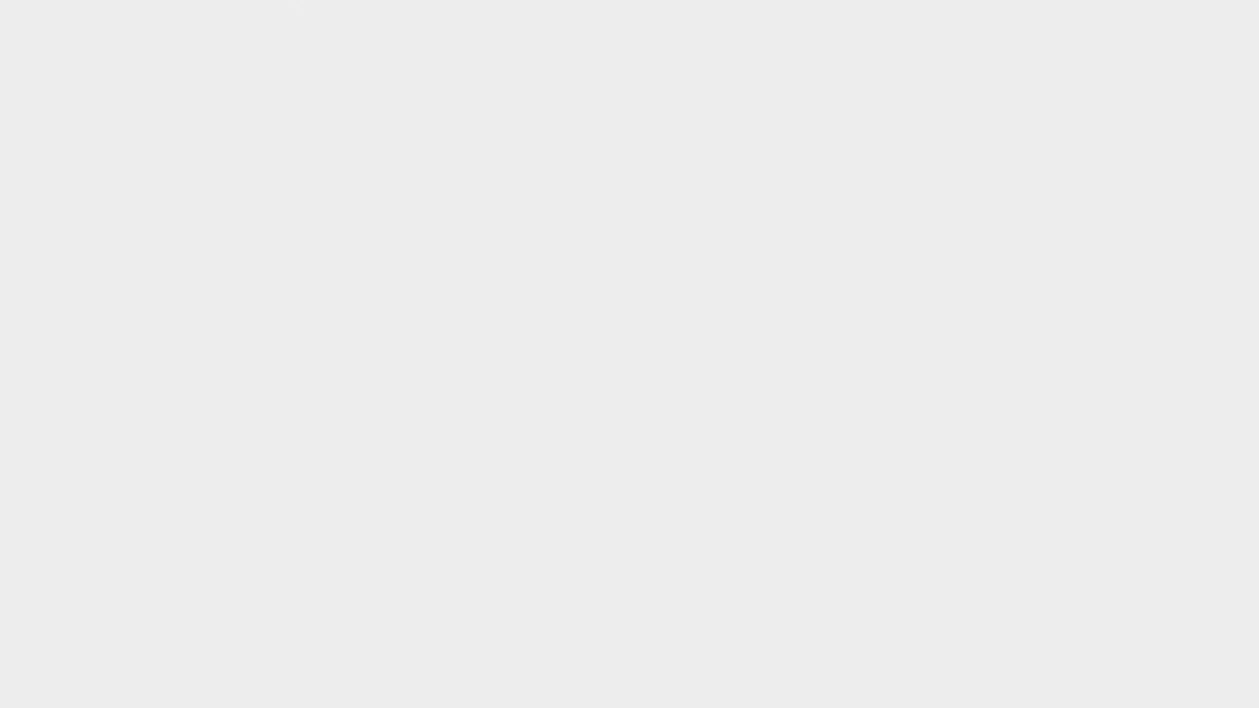
# - Move the Clock gadget up into the upper-right corner of the desktop
pyautogui.moveTo(966, 667); pyautogui.dragTo(1118, 512)
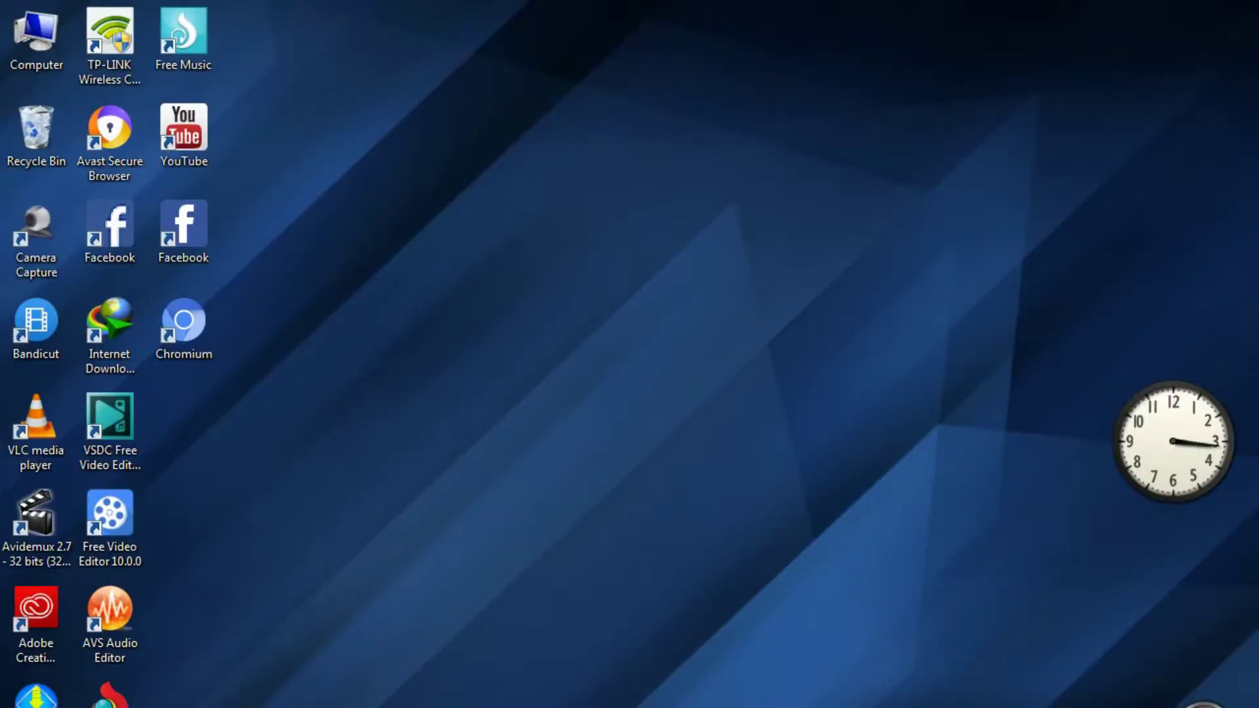
pyautogui.moveTo(1140, 438); pyautogui.dragTo(1125, 103)
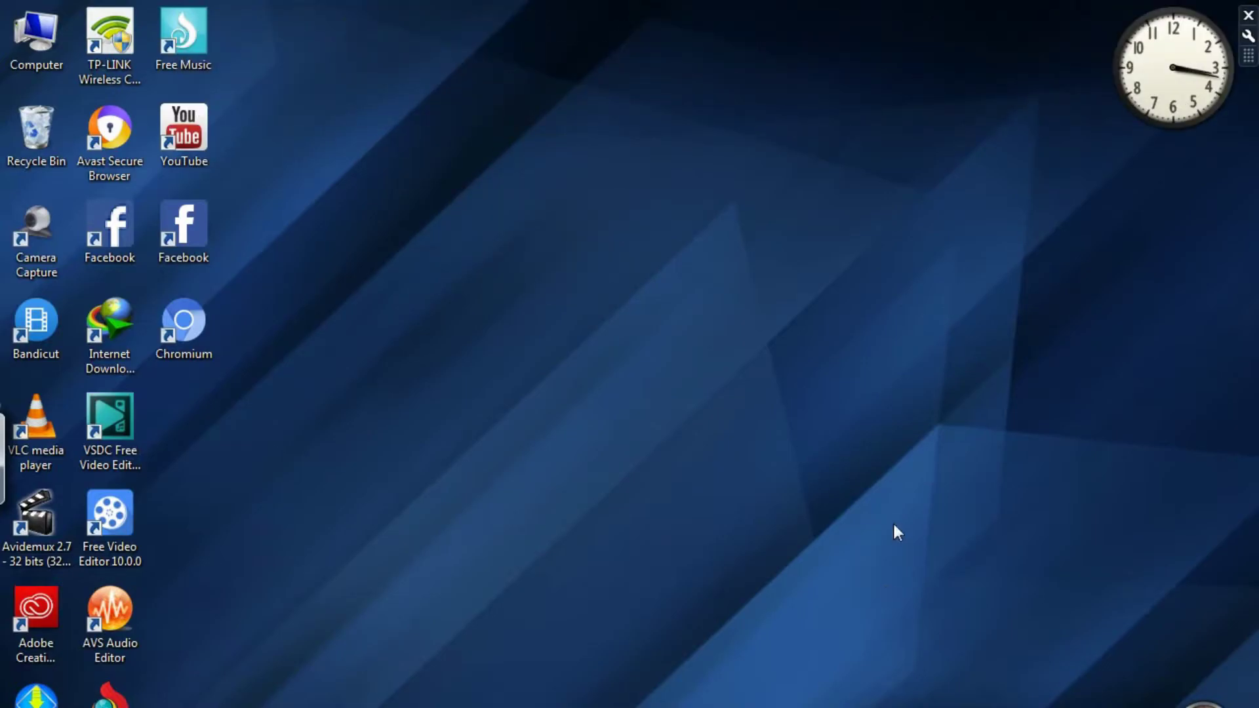
# - Turn on the second hand in the Clock gadget's options and close the gadget
pyautogui.click(1248, 36)
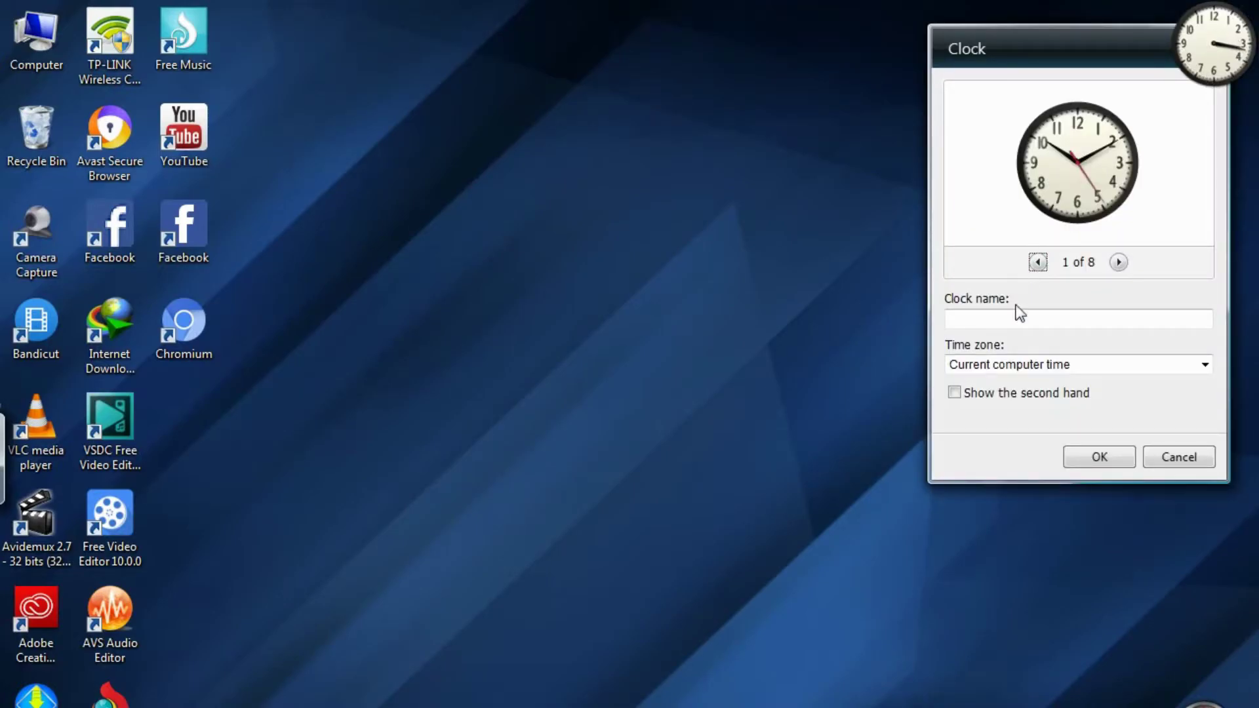
pyautogui.click(955, 394)
pyautogui.click(1100, 458)
pyautogui.moveTo(1252, 23)
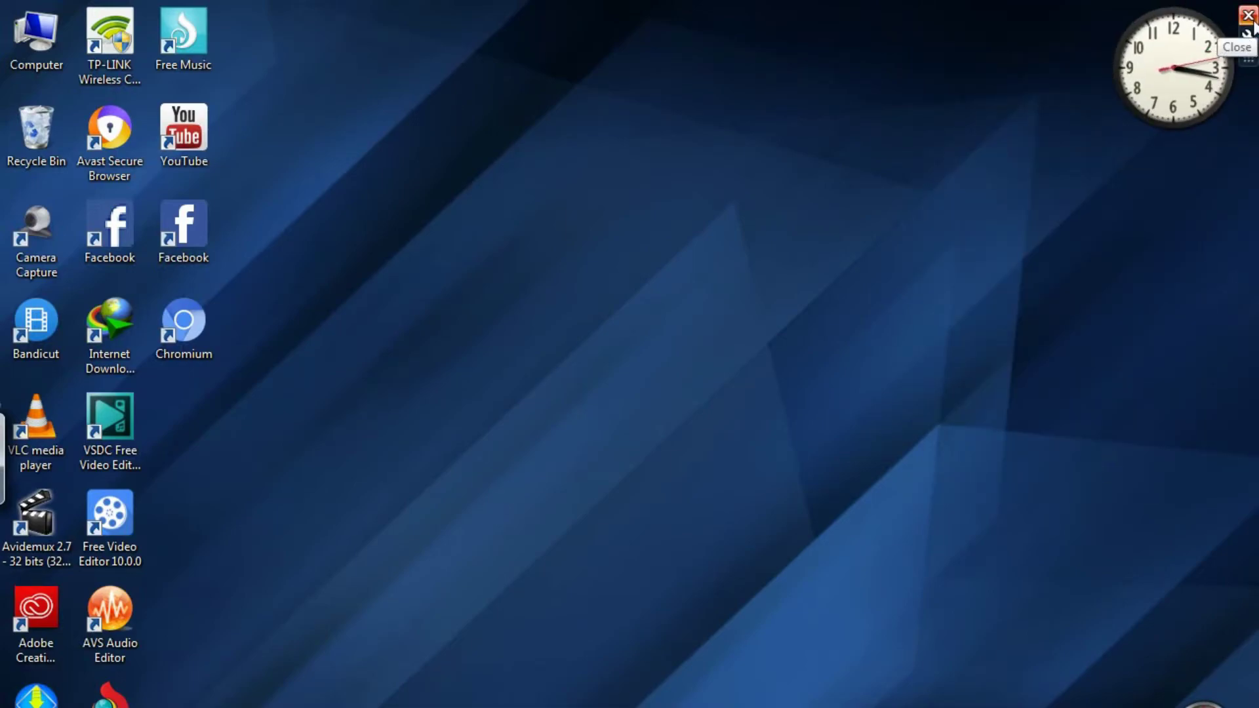
pyautogui.click(1248, 15)
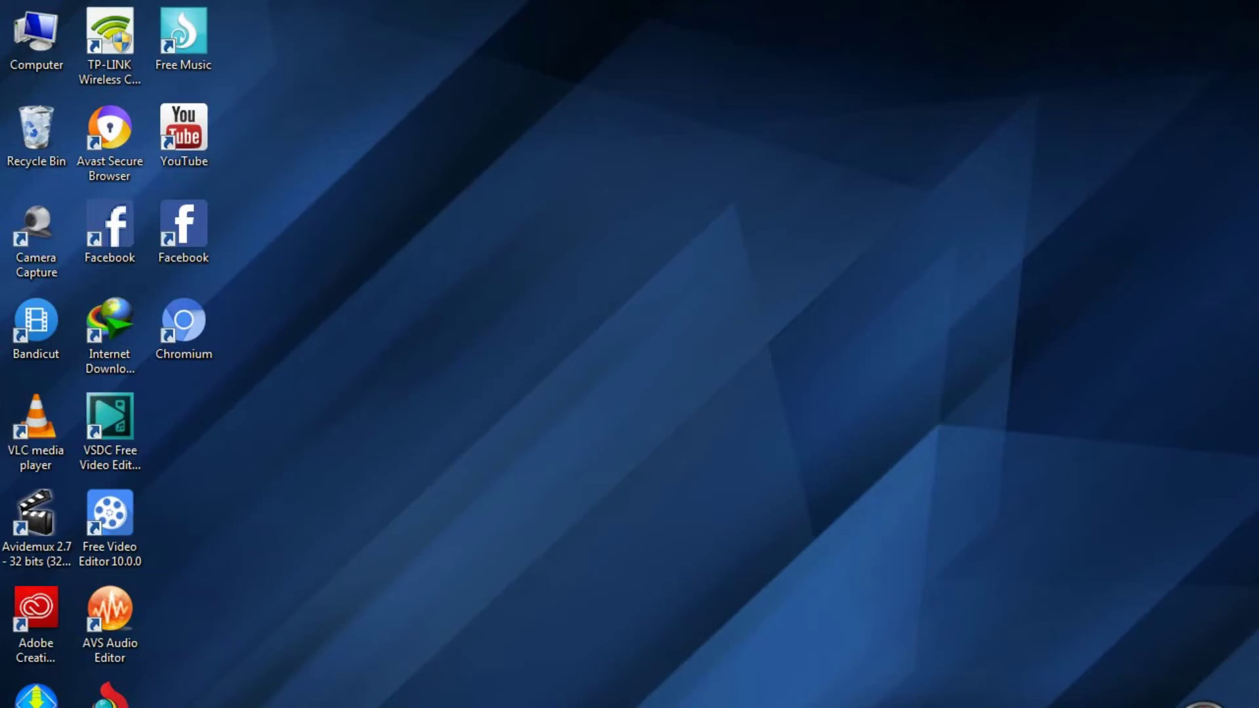